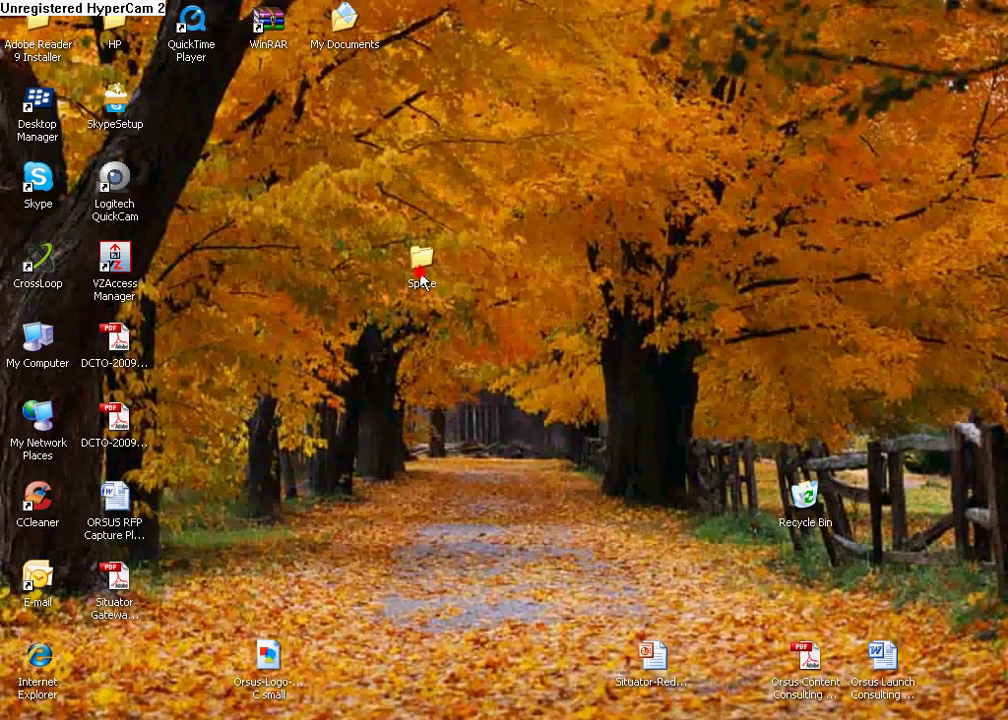
Move the Space folder from the desktop into the Recycle Bin.
{"action": "left_click_drag", "start_coordinate": [422, 281], "coordinate": [801, 521]}
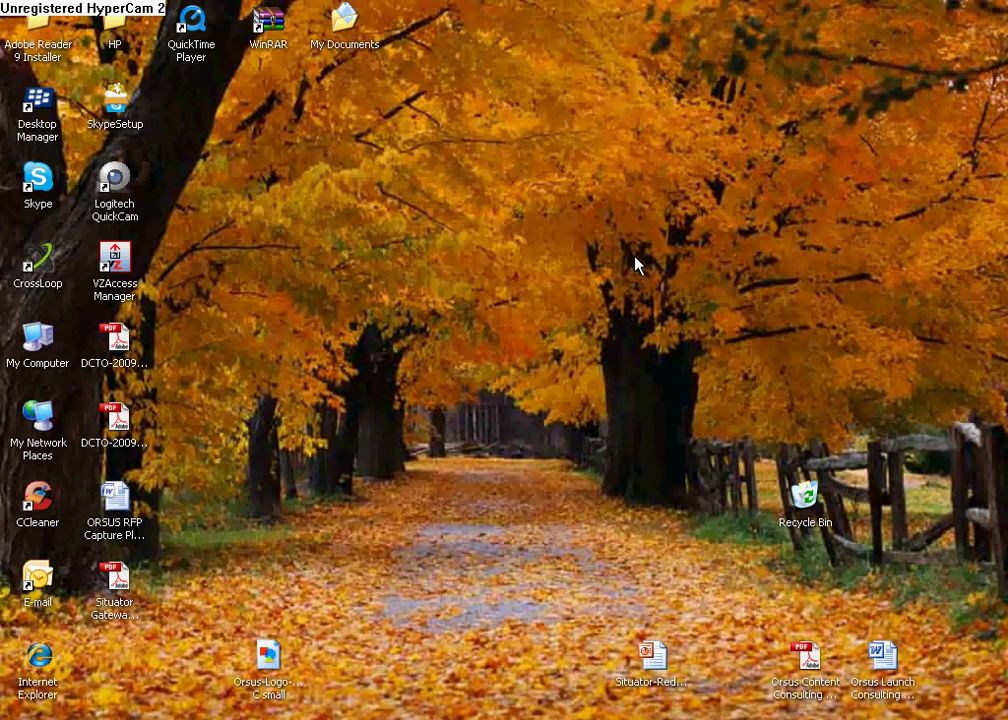
{"action": "left_click_drag", "start_coordinate": [628, 360], "coordinate": [490, 455]}
Launch GIMP 2.6 from Removable Disk (H:) via My Computer and close the drive window.
{"action": "key", "text": "super"}
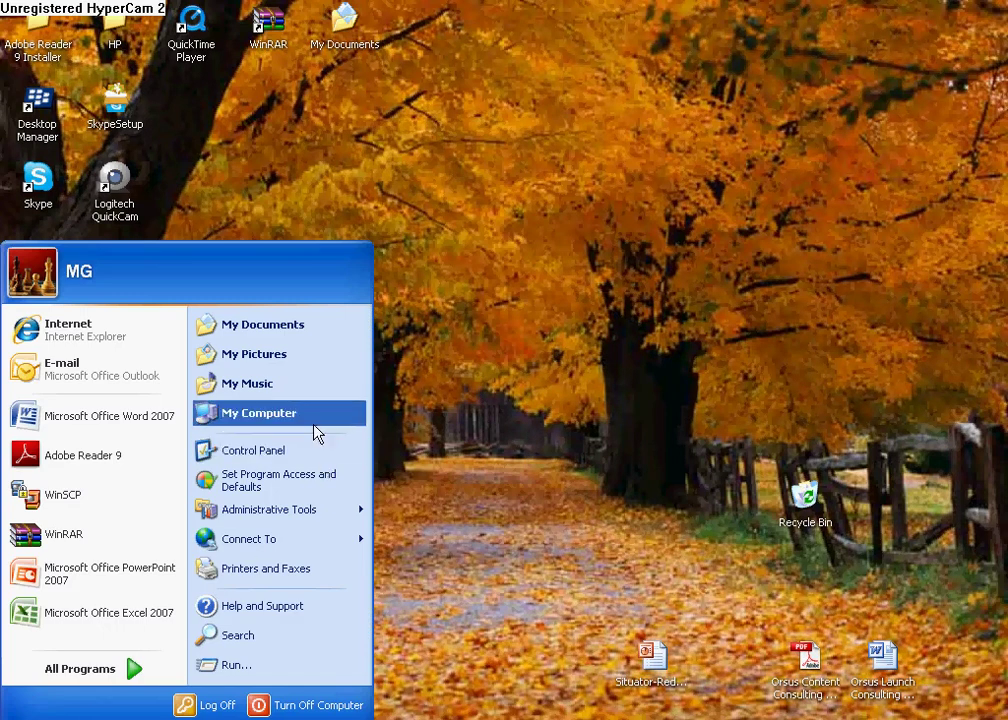
{"action": "left_click", "coordinate": [288, 412]}
{"action": "double_click", "coordinate": [245, 380]}
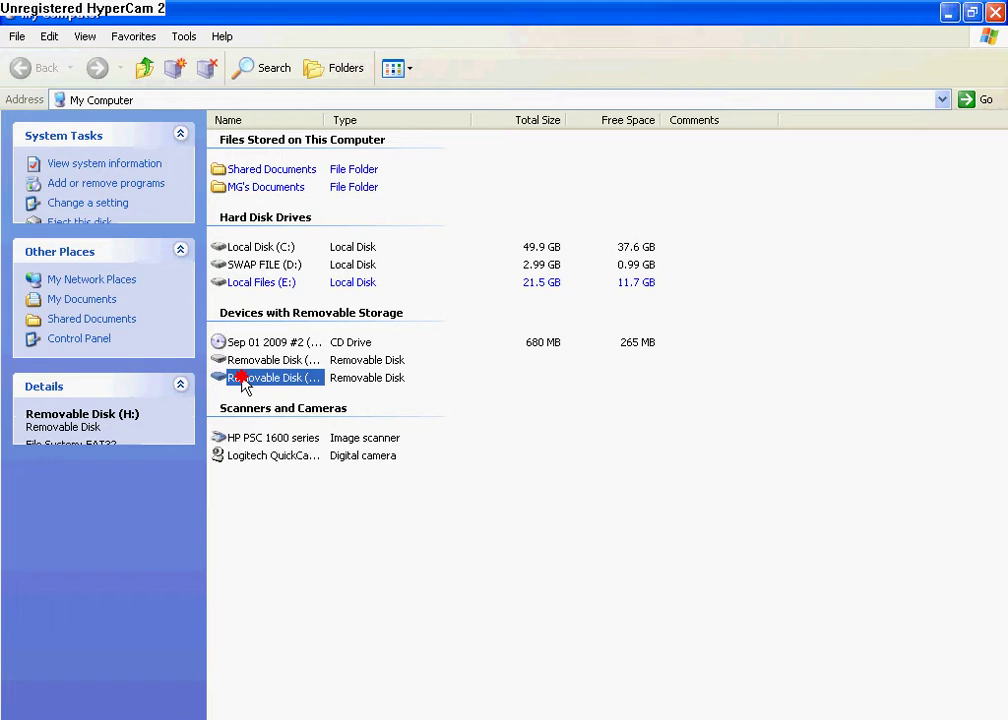
{"action": "double_click", "coordinate": [249, 523]}
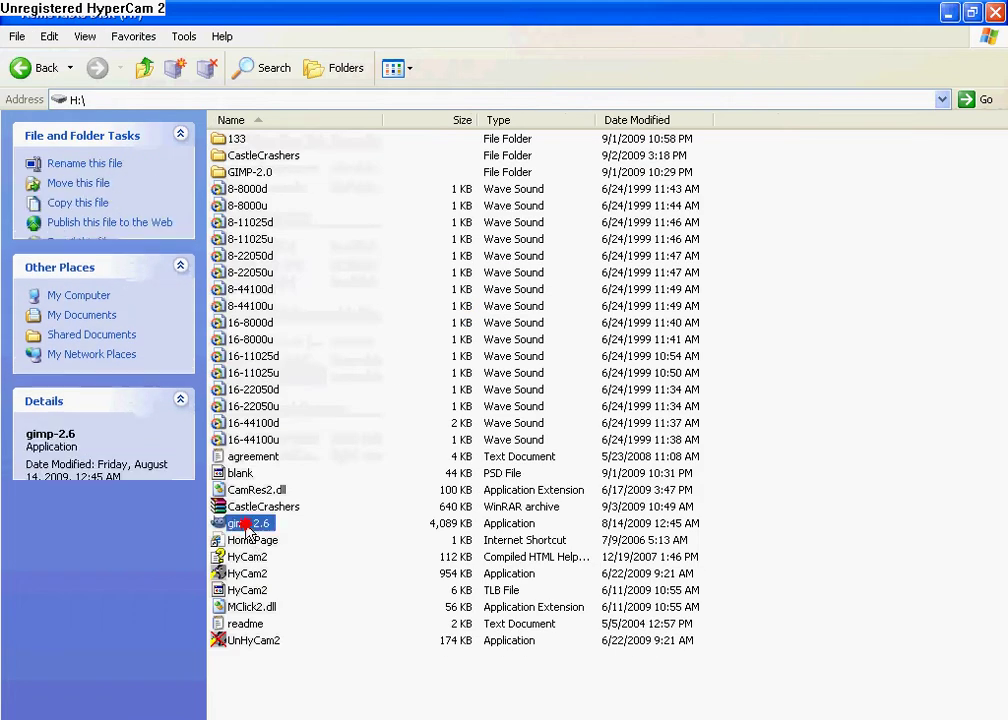
{"action": "left_click", "coordinate": [995, 11]}
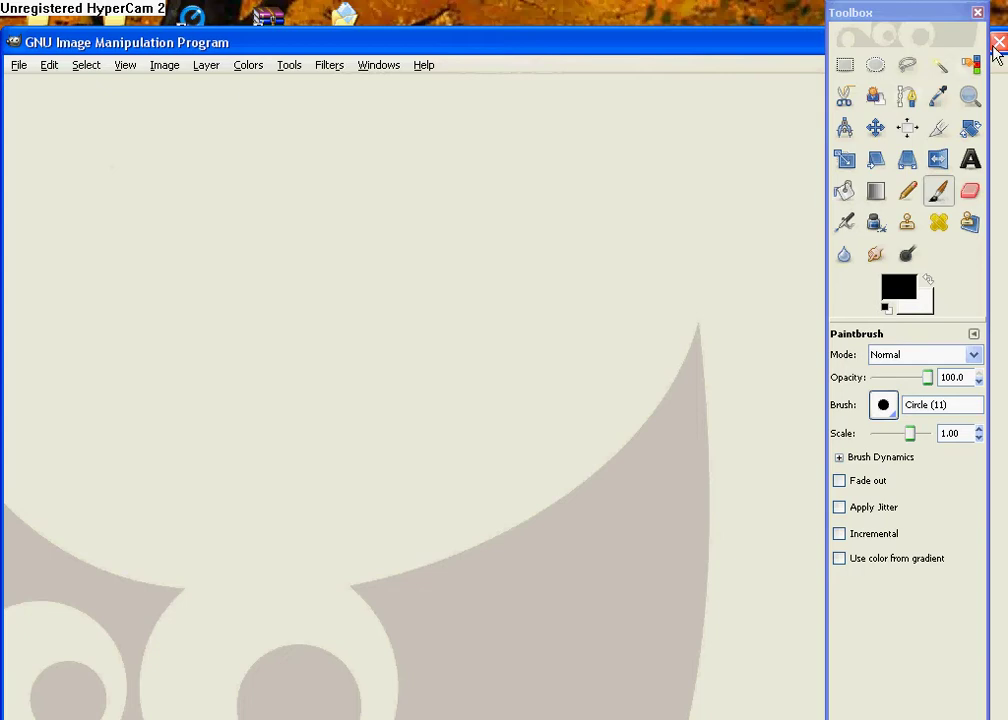
Maximize GIMP and create a new 320 × 480 pixel image.
{"action": "left_click_drag", "start_coordinate": [797, 41], "coordinate": [617, 57]}
{"action": "left_click", "coordinate": [776, 54]}
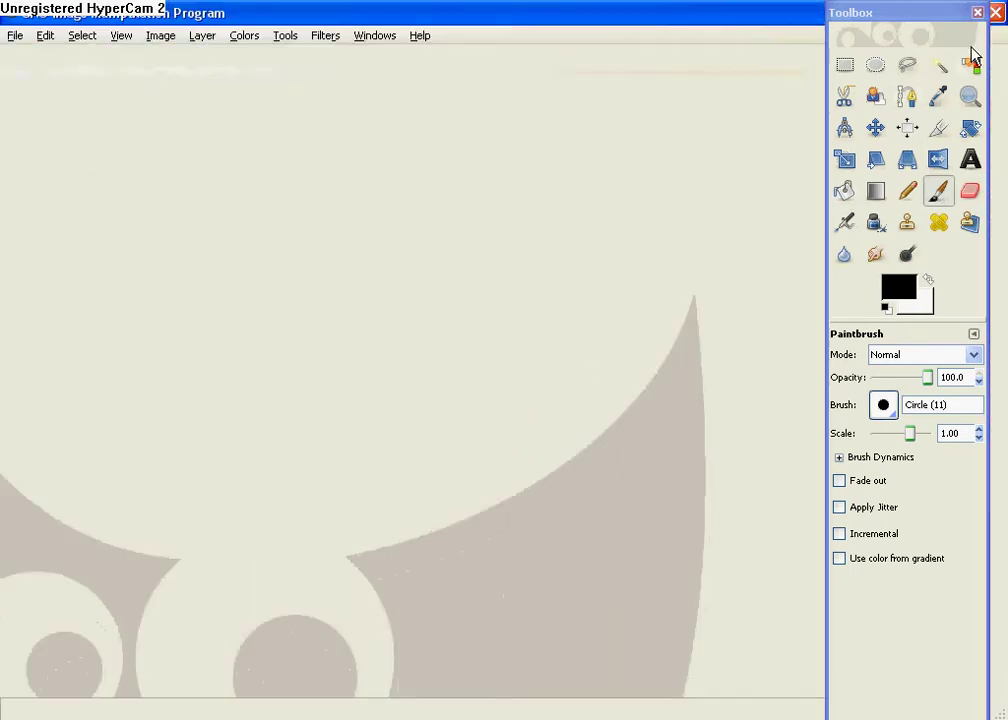
{"action": "left_click", "coordinate": [16, 36]}
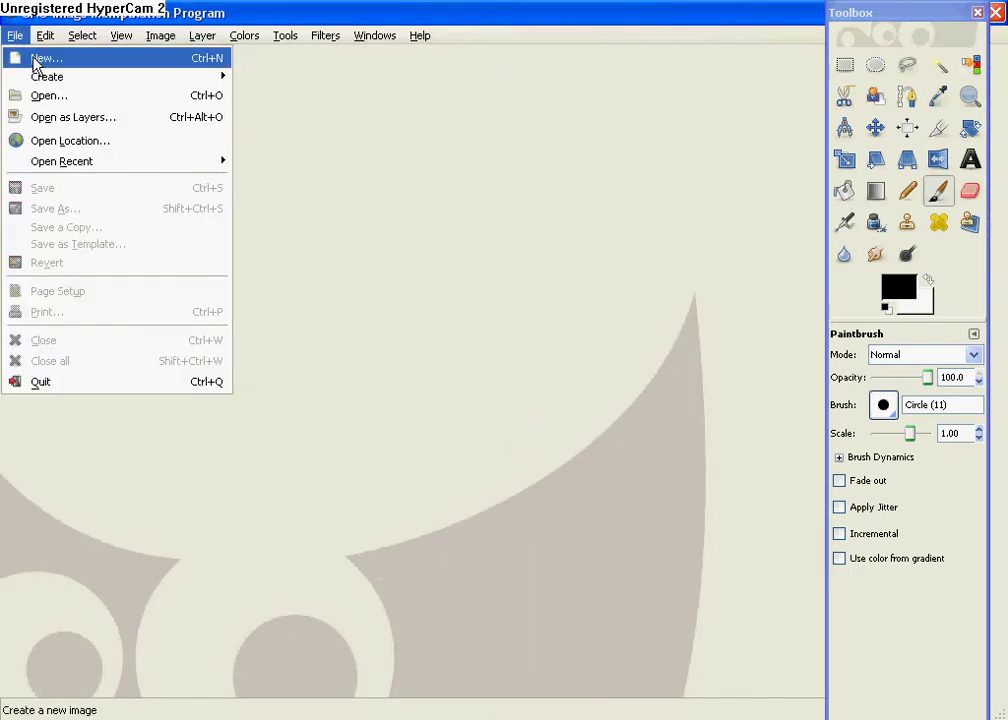
{"action": "left_click", "coordinate": [35, 60]}
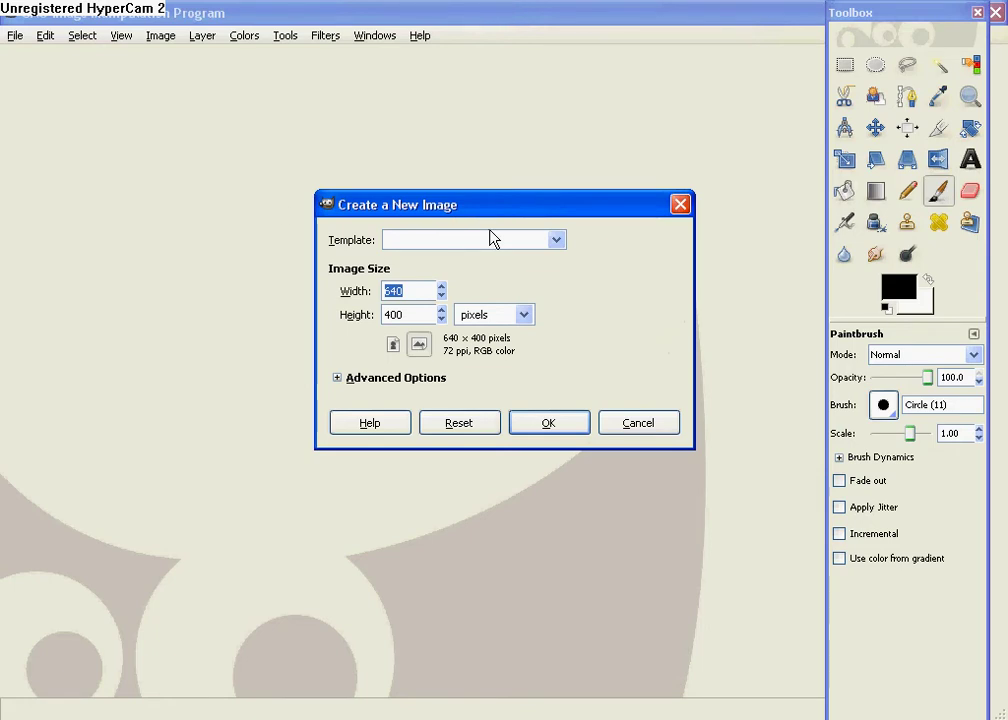
{"action": "type", "text": "320"}
{"action": "key", "text": "Tab"}
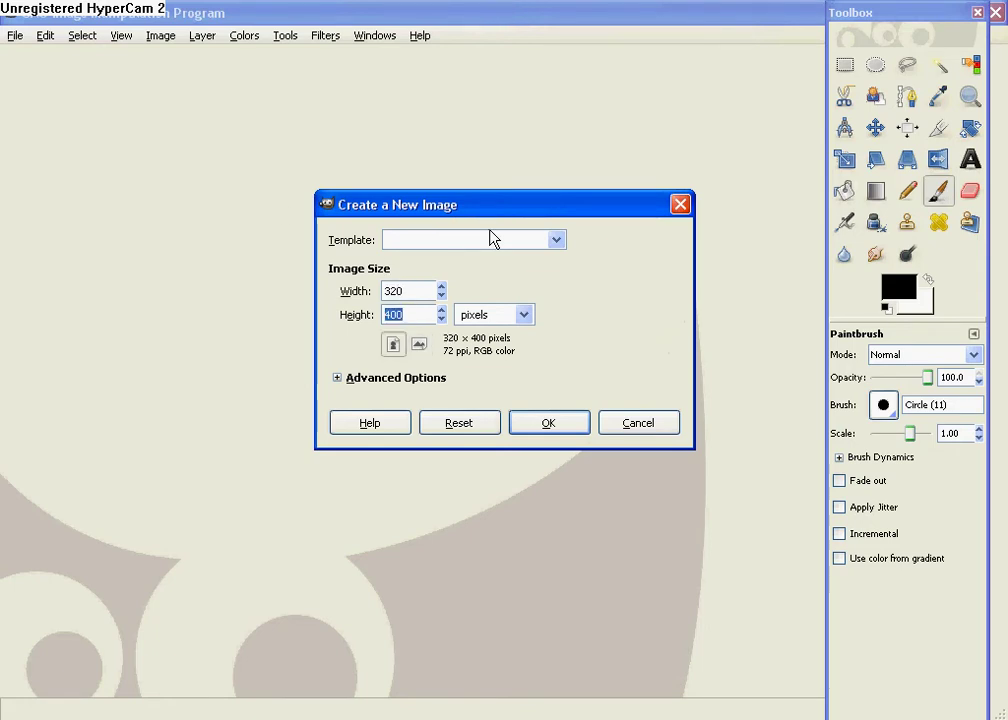
{"action": "type", "text": "480"}
{"action": "key", "text": "Return"}
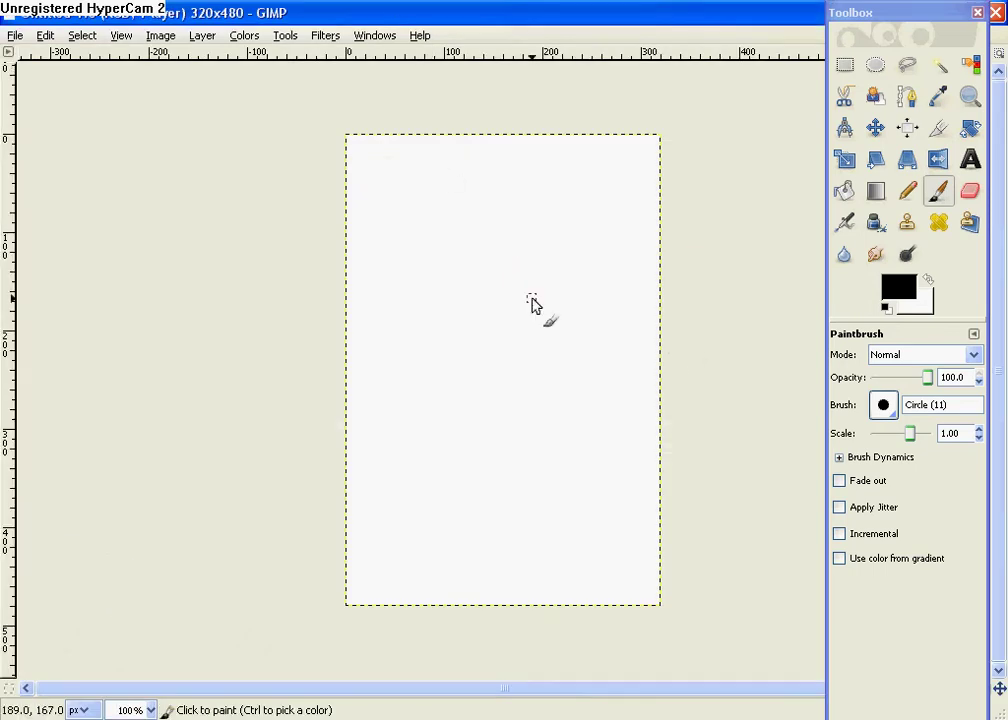
Switch to Internet Explorer and go to Google Images via google.com.
{"action": "left_click", "coordinate": [209, 716]}
{"action": "left_click", "coordinate": [212, 687]}
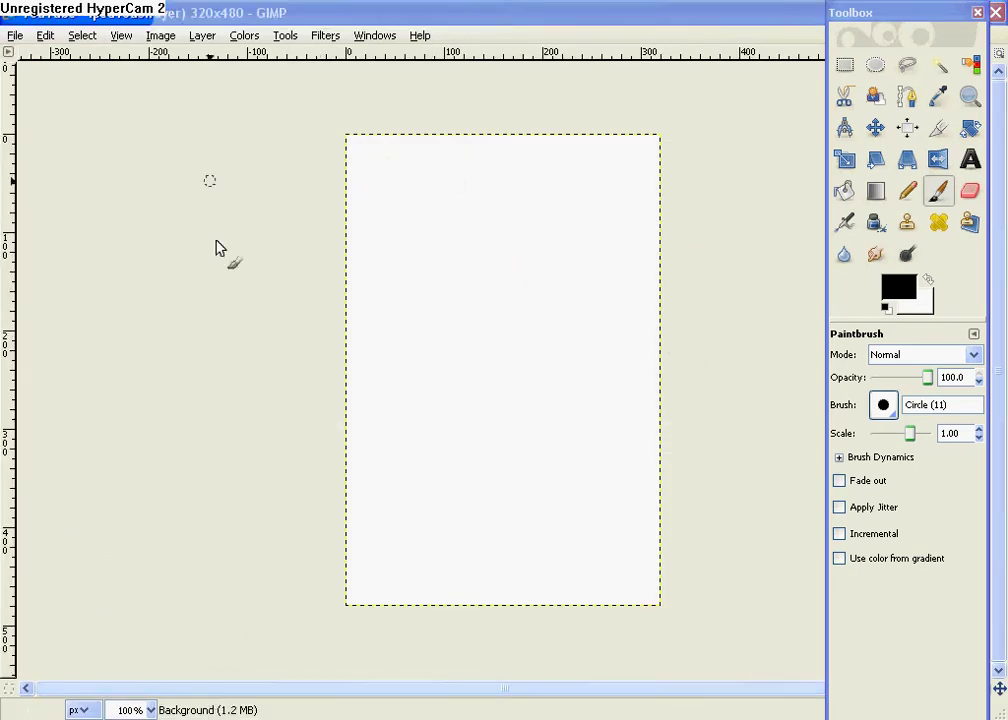
{"action": "left_click", "coordinate": [213, 42]}
{"action": "type", "text": "google.com"}
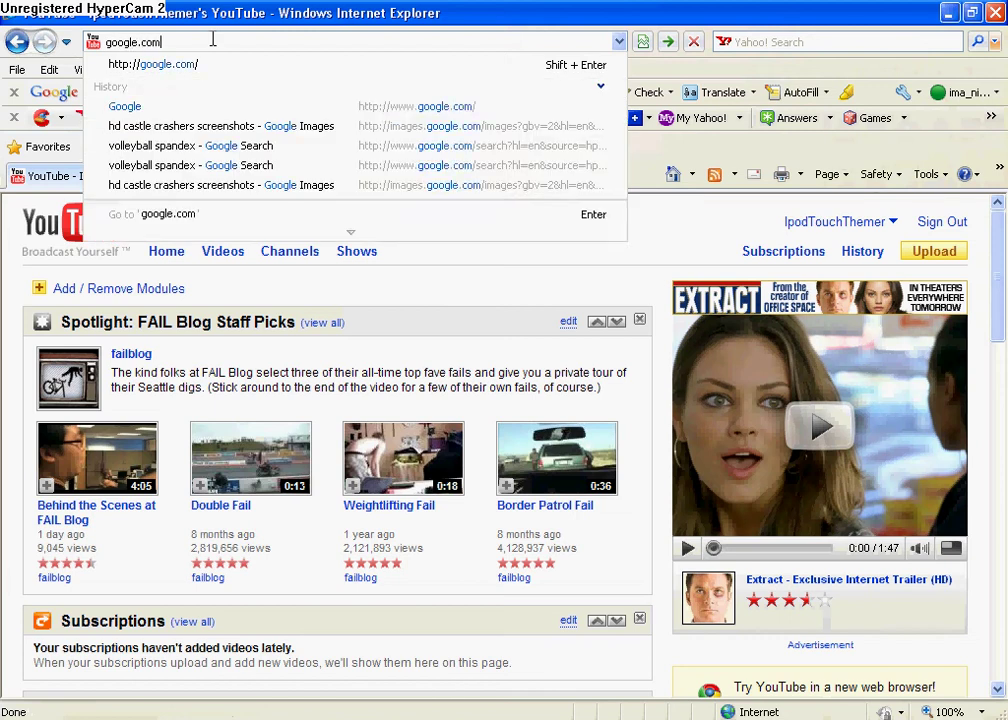
{"action": "key", "text": "Return"}
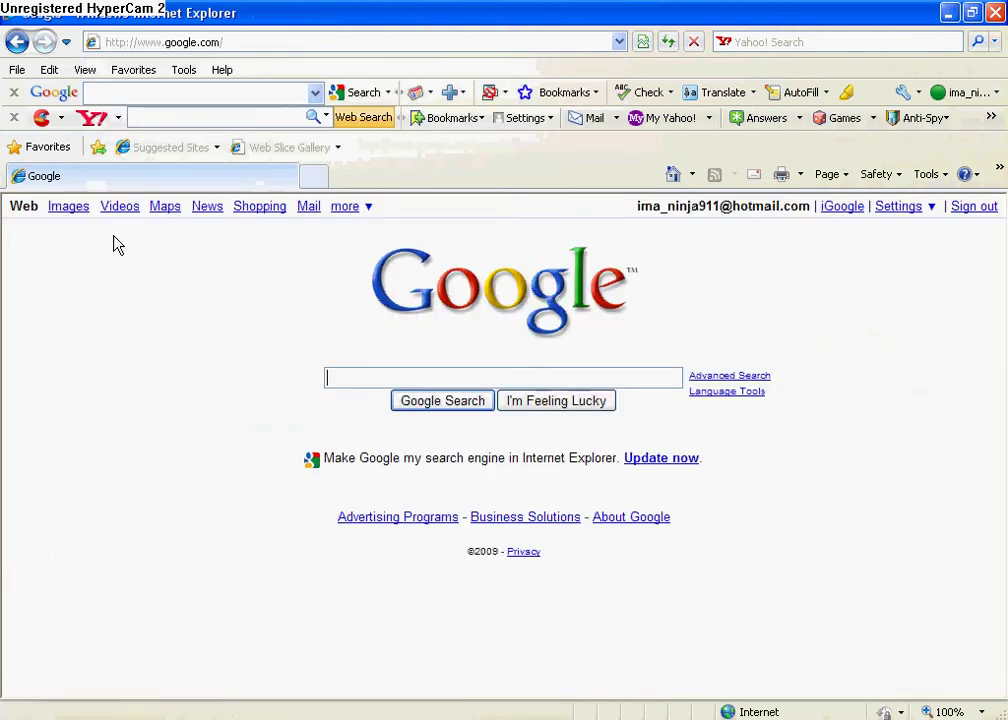
{"action": "left_click", "coordinate": [70, 207]}
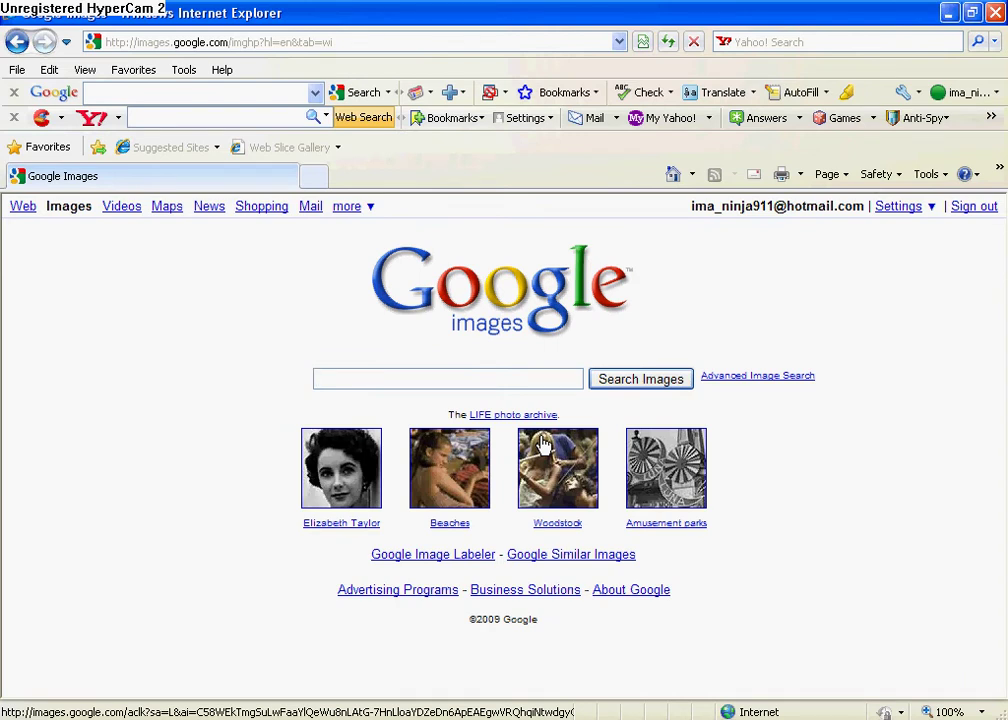
Search Google Images for 'Peace sign'.
{"action": "type", "text": "Pwe"}
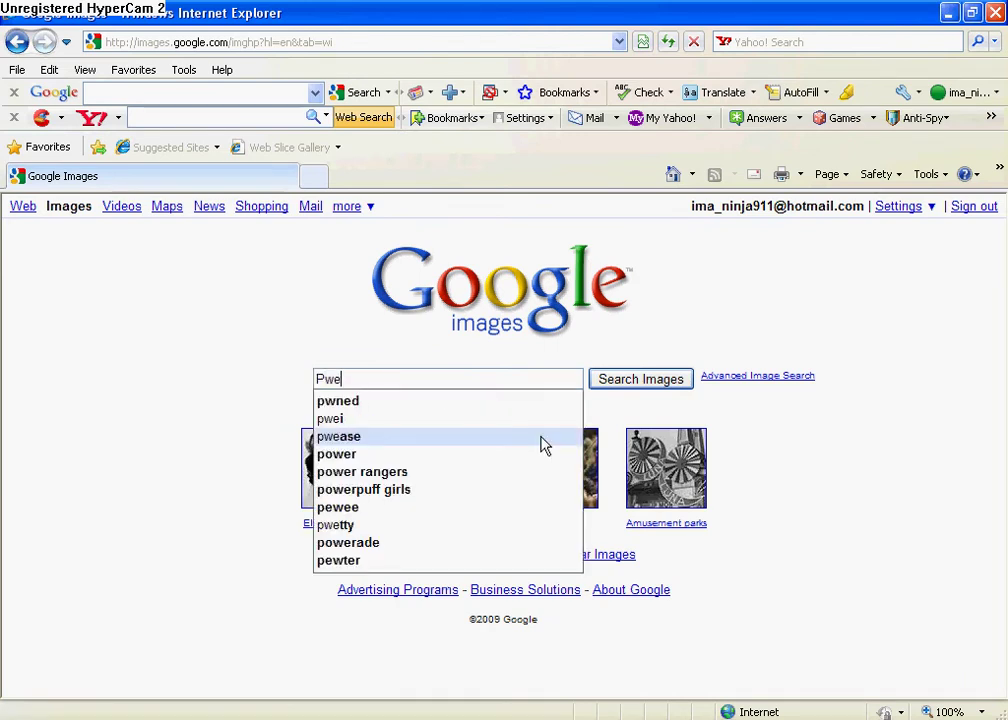
{"action": "key", "text": "BackSpace"}
{"action": "type", "text": "eace "}
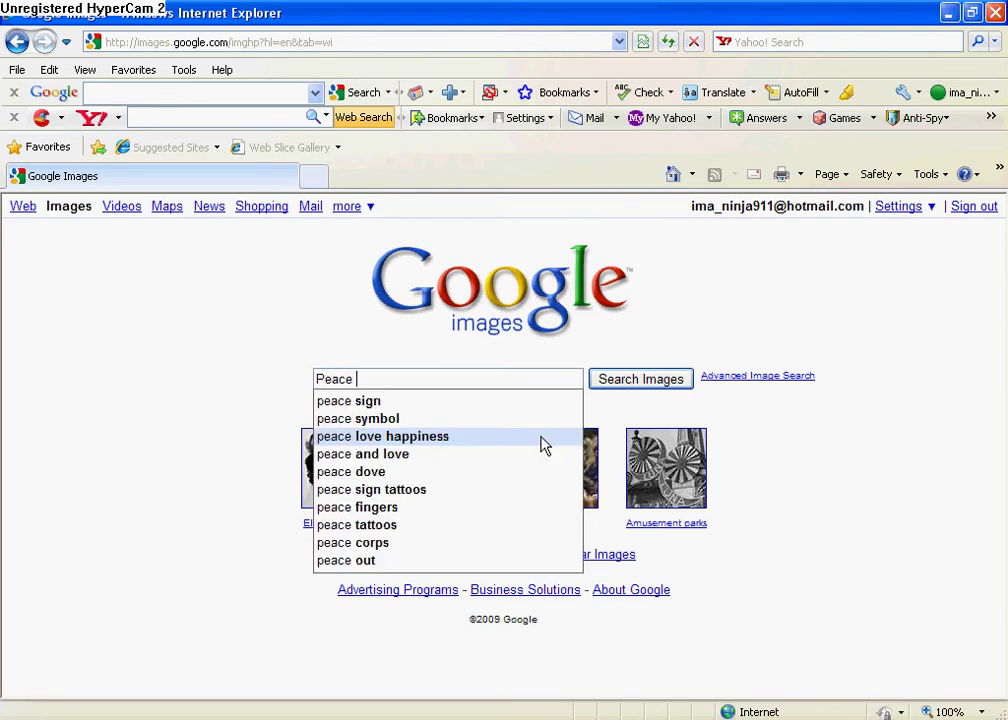
{"action": "type", "text": "sign"}
{"action": "key", "text": "Return"}
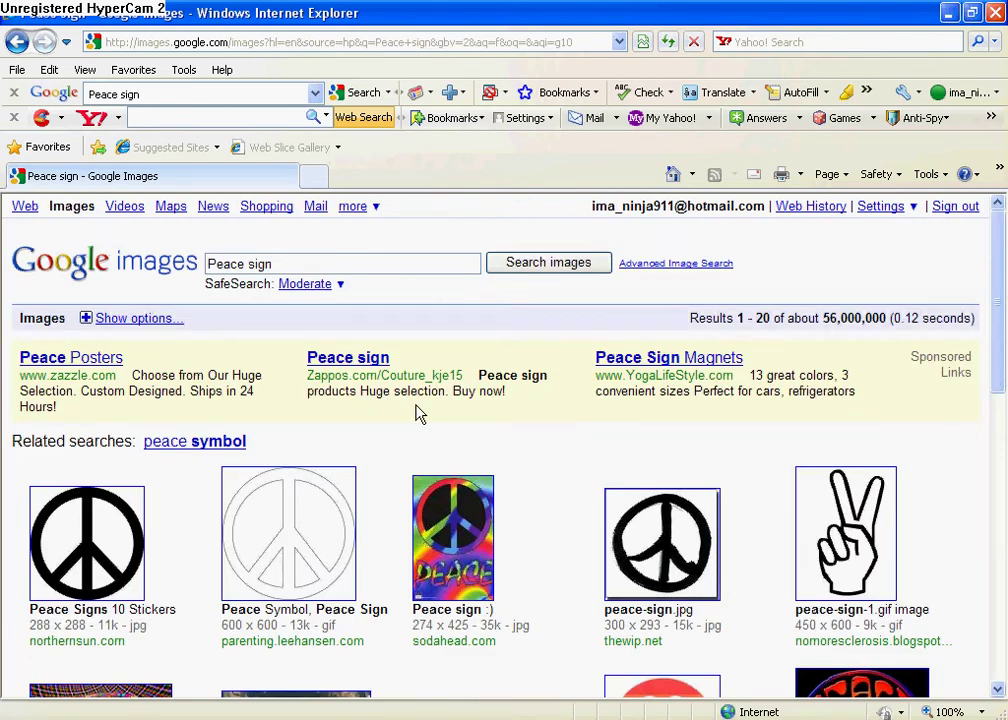
Scroll the results and copy the red-and-orange PEACE image.
{"action": "scroll", "coordinate": [537, 535], "scroll_direction": "down", "scroll_amount": 1}
{"action": "scroll", "coordinate": [537, 535], "scroll_direction": "down", "scroll_amount": 3}
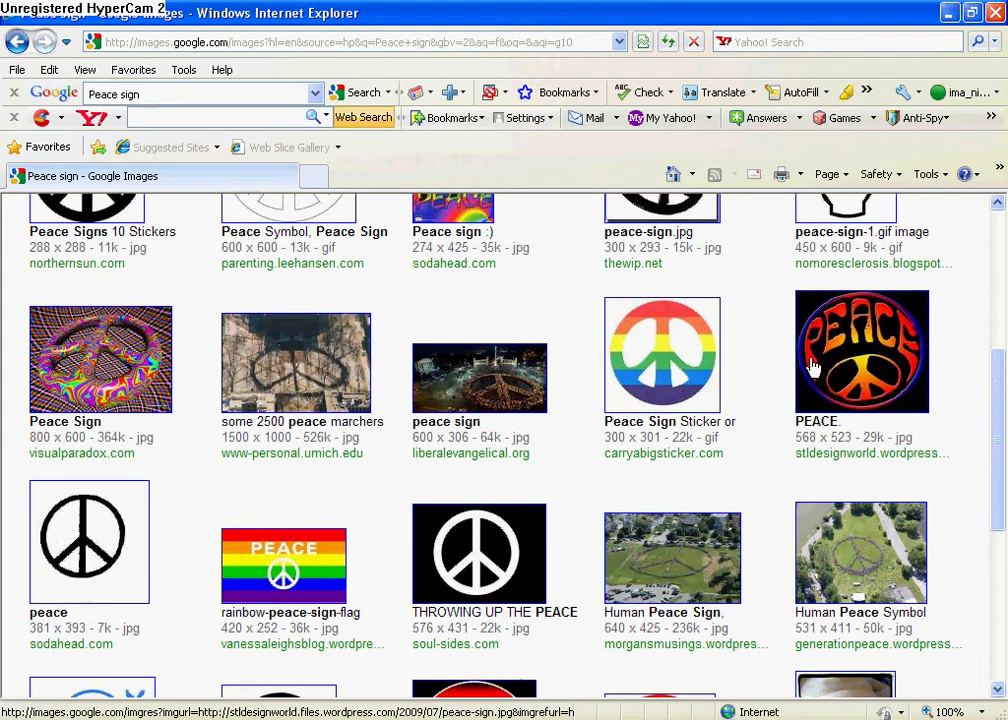
{"action": "scroll", "coordinate": [800, 384], "scroll_direction": "down", "scroll_amount": 2}
{"action": "scroll", "coordinate": [798, 386], "scroll_direction": "down", "scroll_amount": 2}
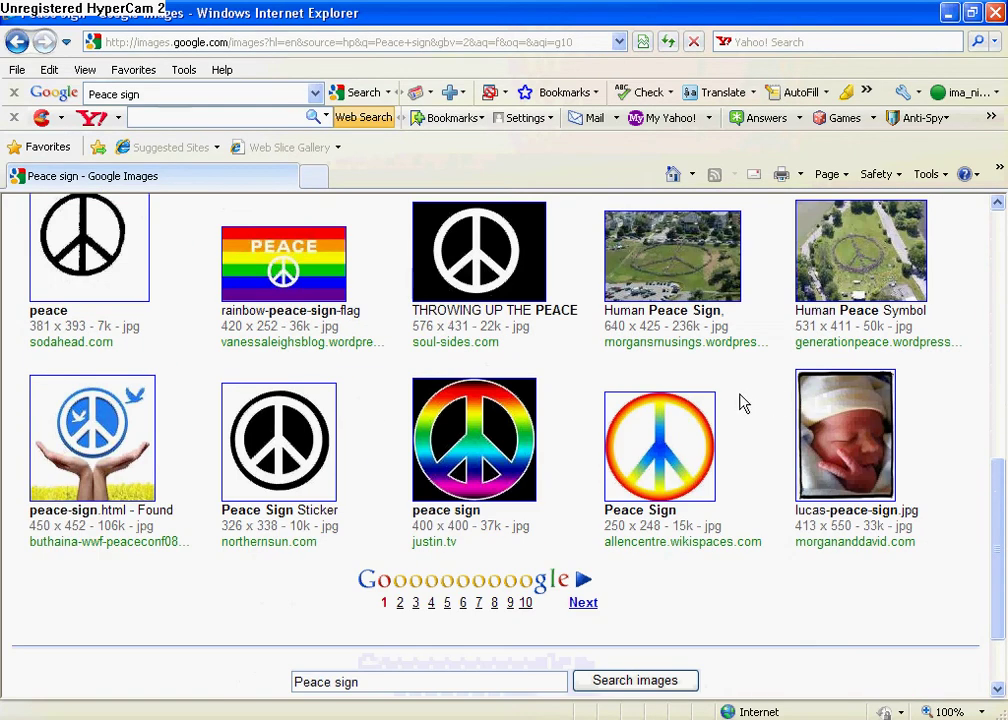
{"action": "scroll", "coordinate": [934, 407], "scroll_direction": "up", "scroll_amount": 10}
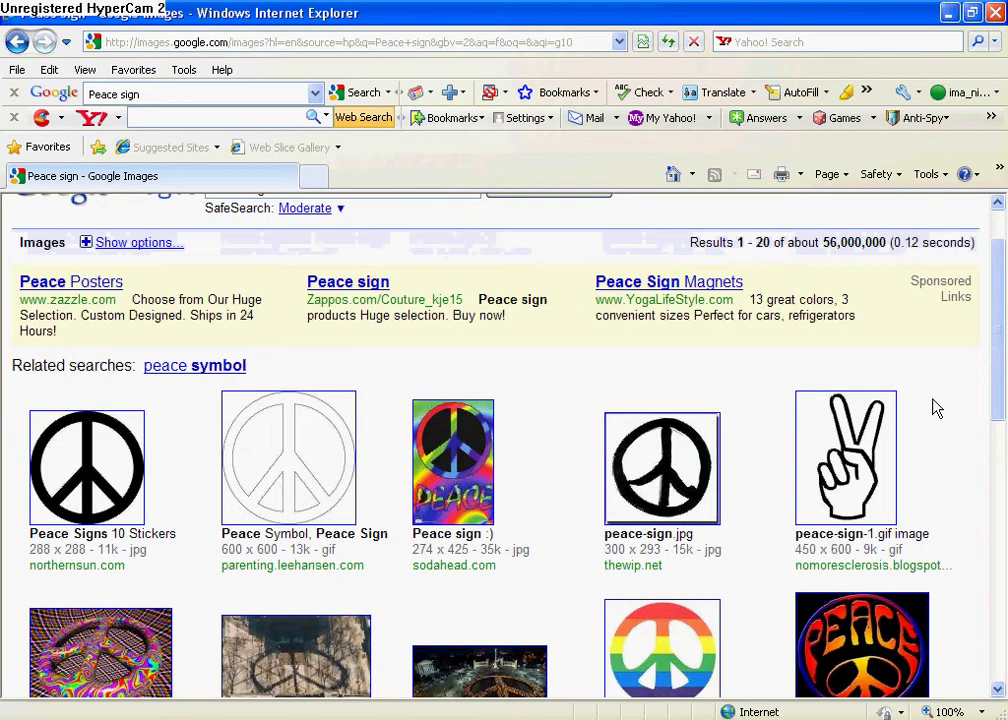
{"action": "scroll", "coordinate": [934, 407], "scroll_direction": "down", "scroll_amount": 2}
{"action": "right_click", "coordinate": [868, 515]}
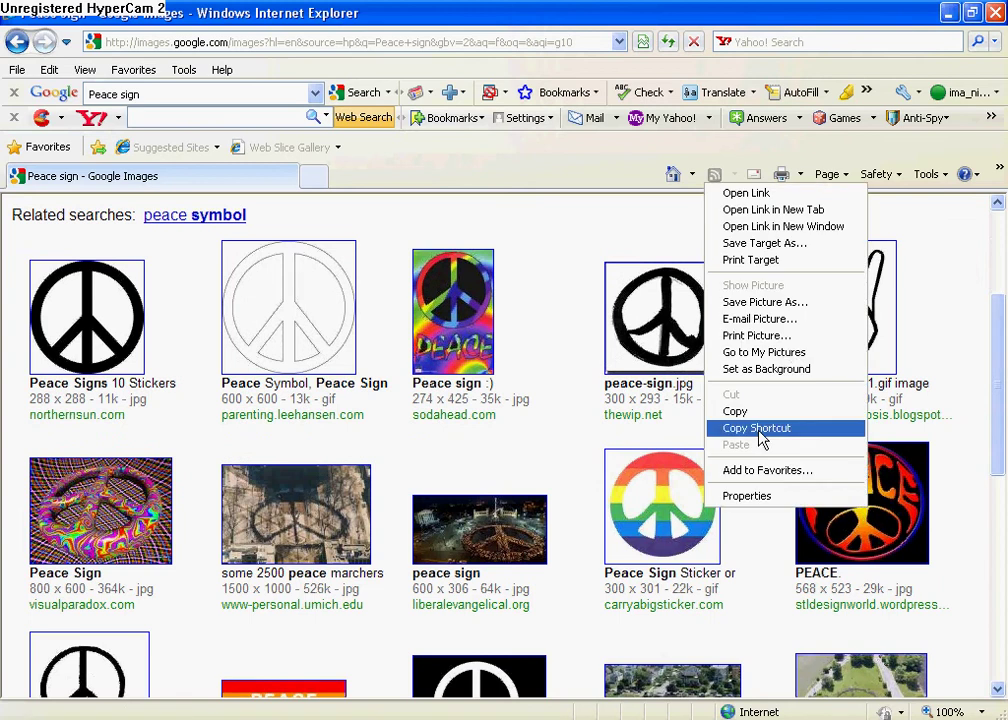
{"action": "left_click", "coordinate": [791, 414]}
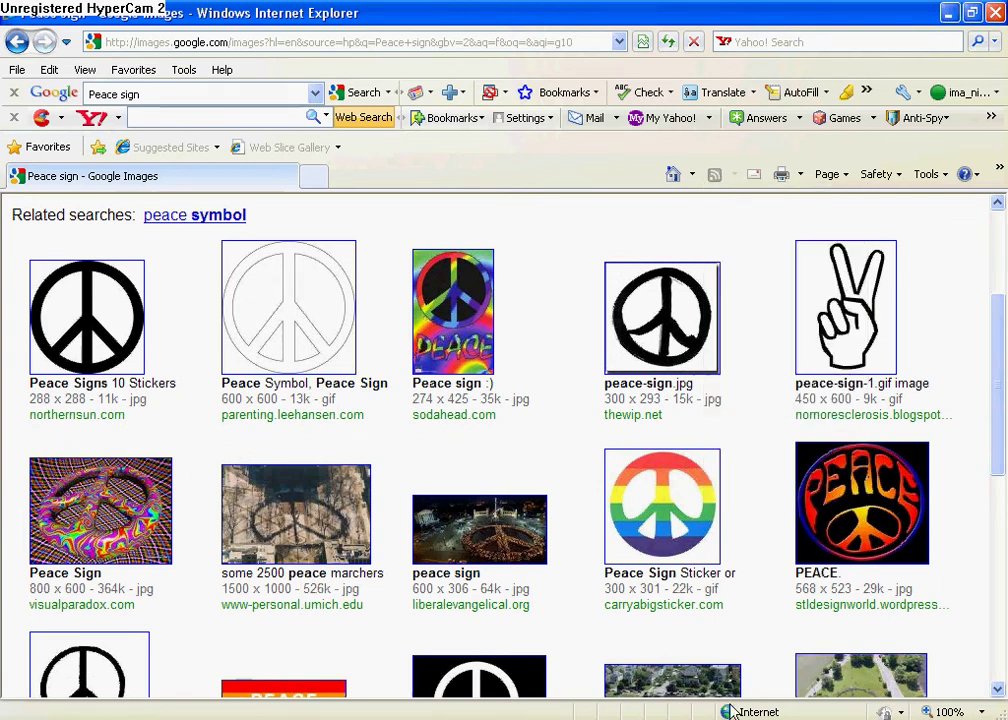
Paste the copied PEACE image onto the GIMP canvas, then undo the paste.
{"action": "key", "text": "alt+Tab"}
{"action": "right_click", "coordinate": [428, 234]}
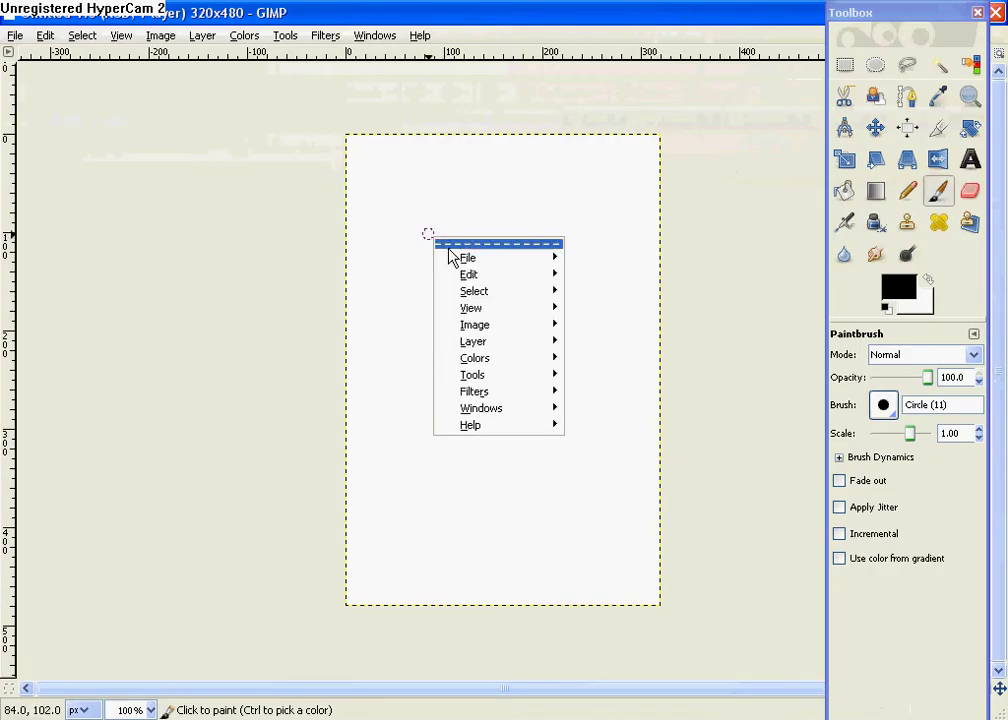
{"action": "mouse_move", "coordinate": [471, 275]}
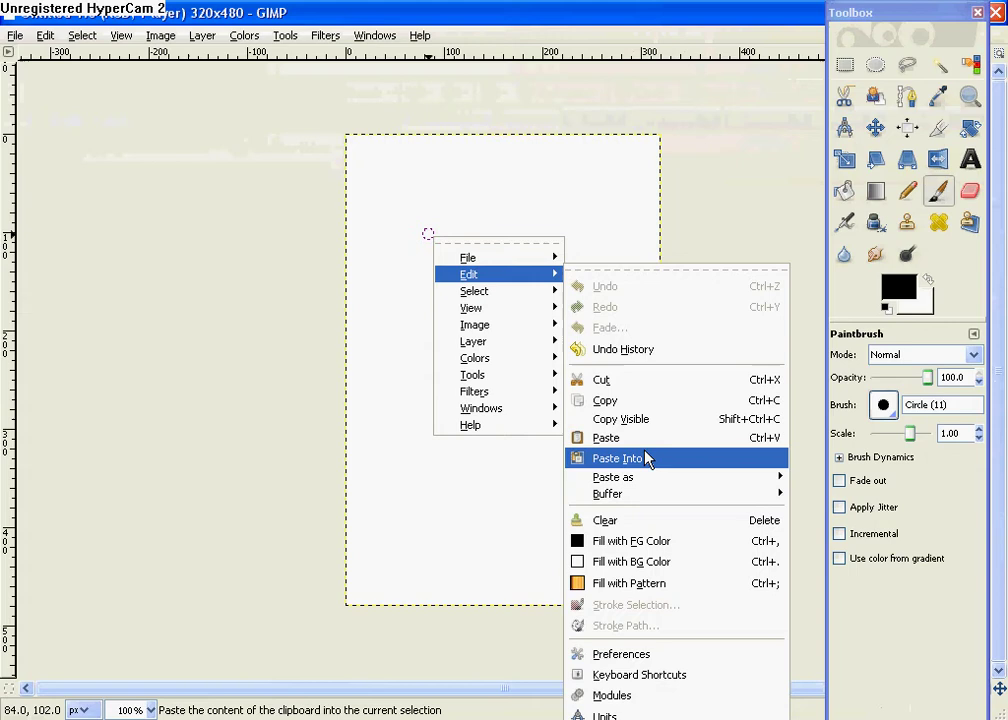
{"action": "left_click", "coordinate": [582, 439]}
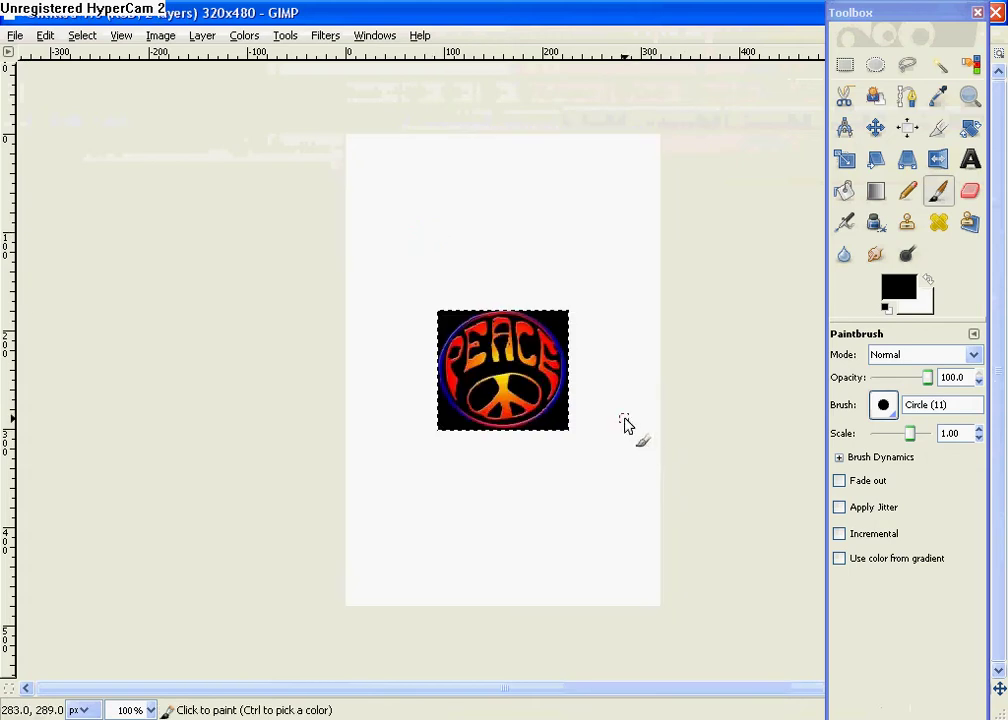
{"action": "key", "text": "ctrl+z"}
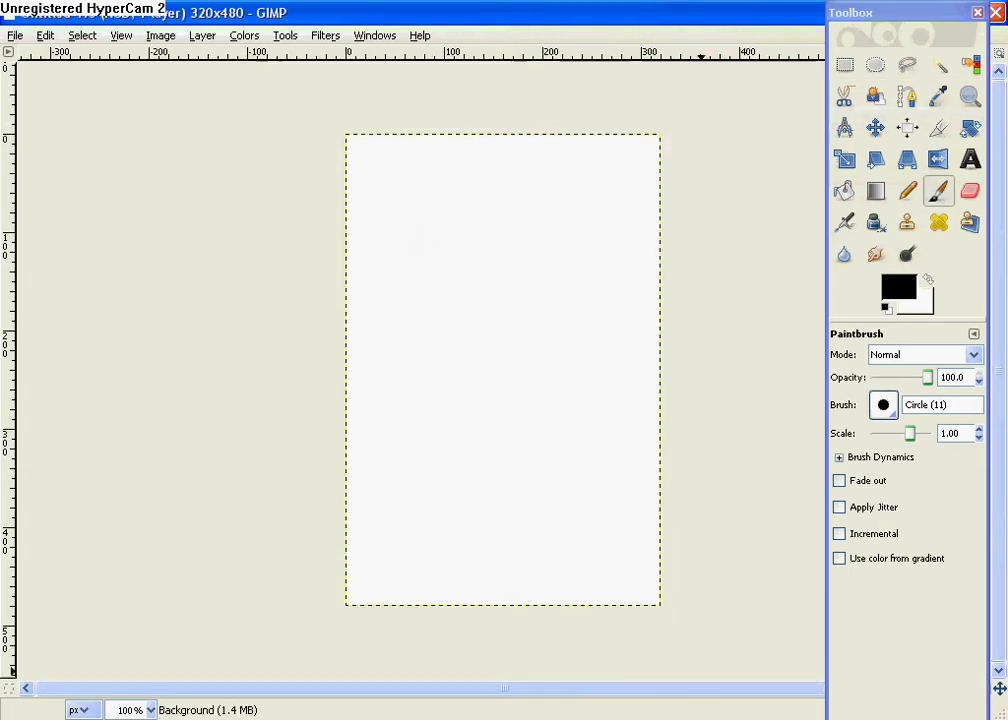
Bring the Peace sign results forward, open the PEACE image at full size and copy it.
{"action": "left_click", "coordinate": [243, 716]}
{"action": "left_click", "coordinate": [243, 712]}
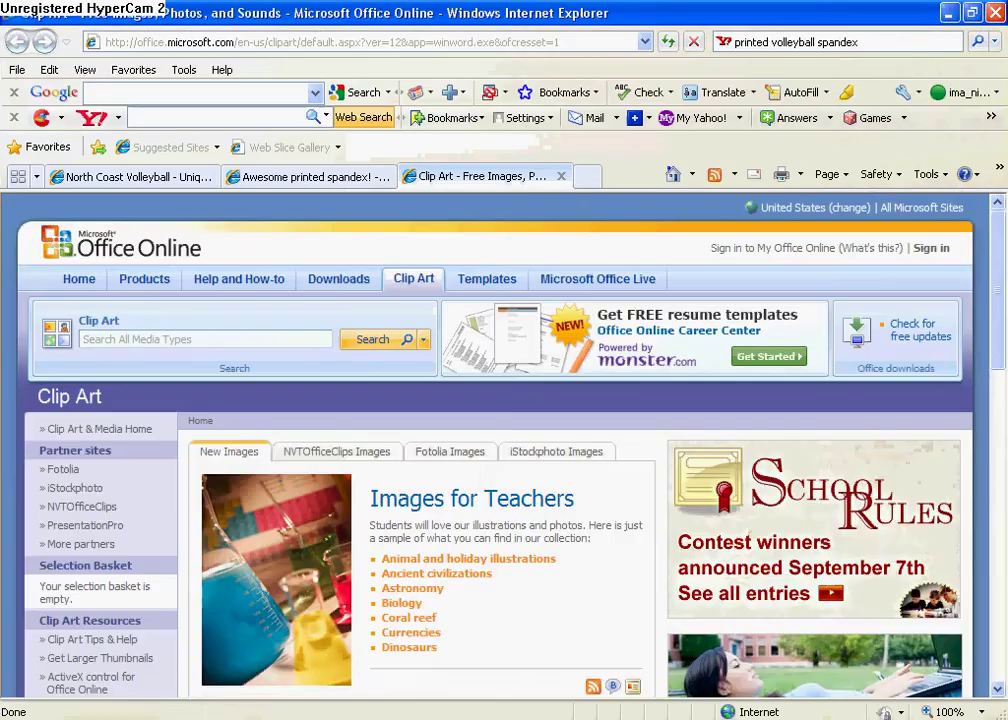
{"action": "left_click", "coordinate": [258, 716]}
{"action": "left_click", "coordinate": [260, 688]}
{"action": "left_click", "coordinate": [812, 528]}
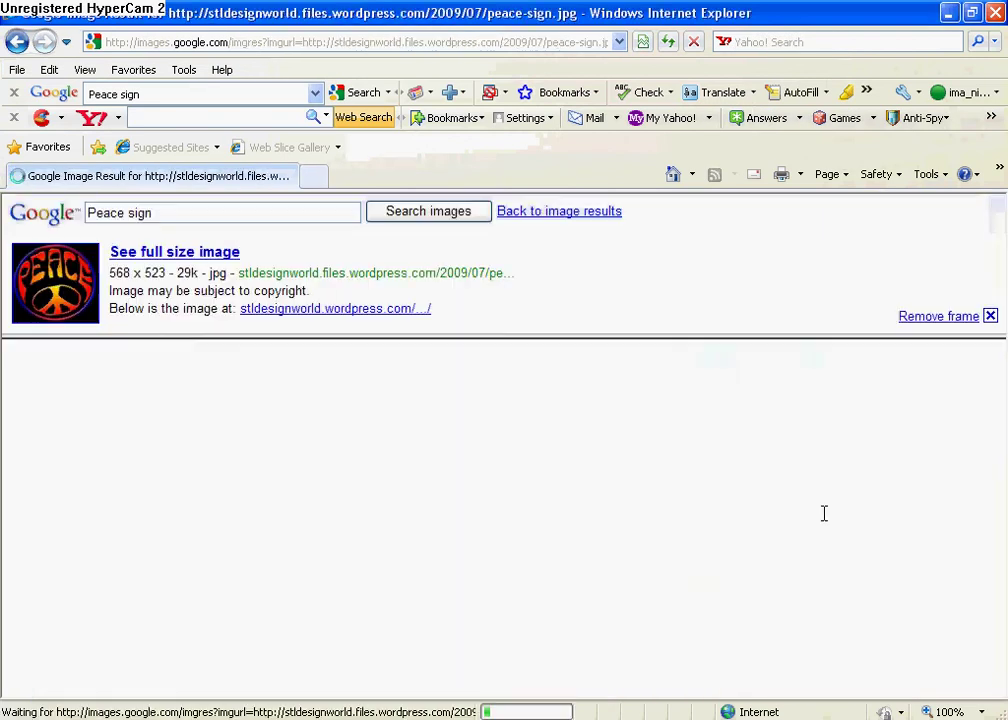
{"action": "left_click", "coordinate": [132, 252]}
{"action": "right_click", "coordinate": [168, 352]}
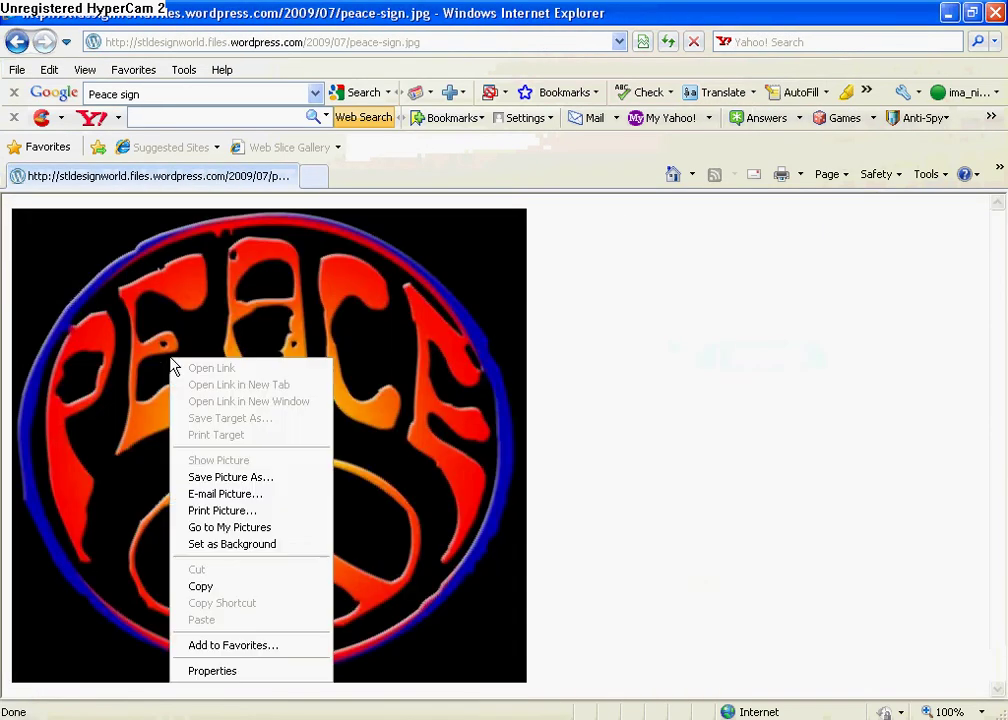
{"action": "left_click", "coordinate": [272, 588]}
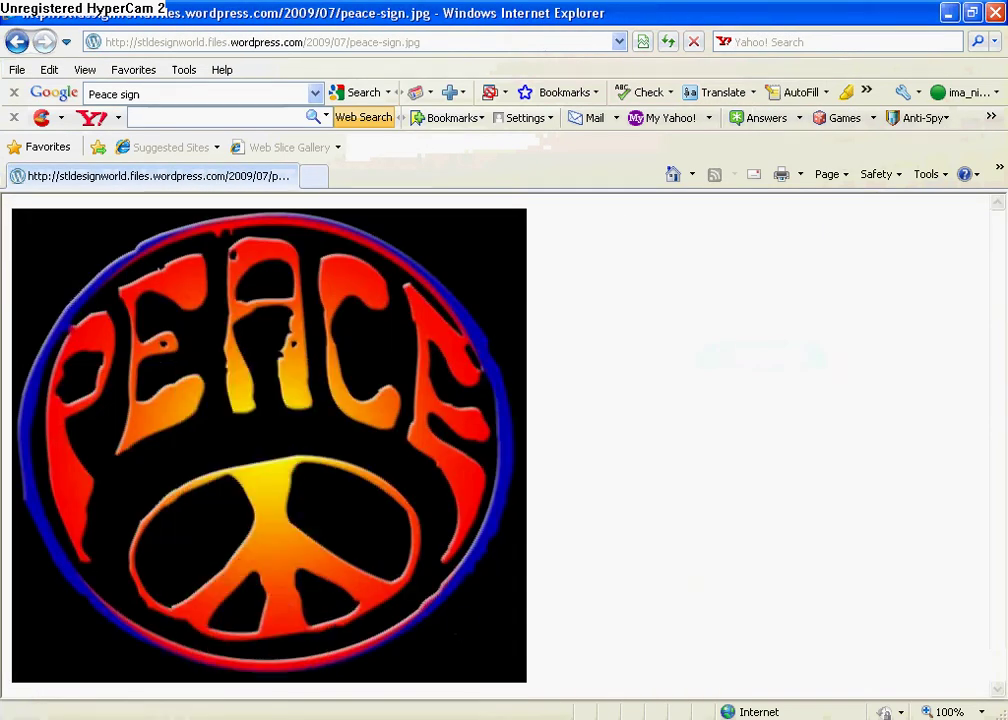
Paste the full-size PEACE image into GIMP and move it so the peace symbol is centred.
{"action": "key", "text": "alt+Tab"}
{"action": "right_click", "coordinate": [411, 272]}
{"action": "mouse_move", "coordinate": [517, 316]}
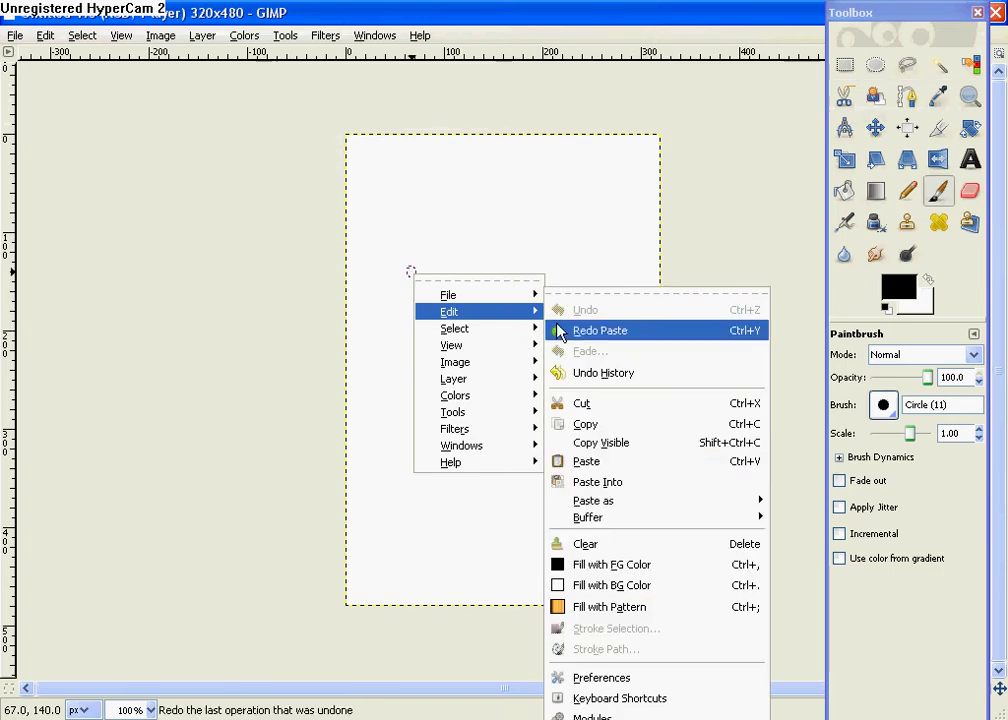
{"action": "left_click", "coordinate": [600, 460]}
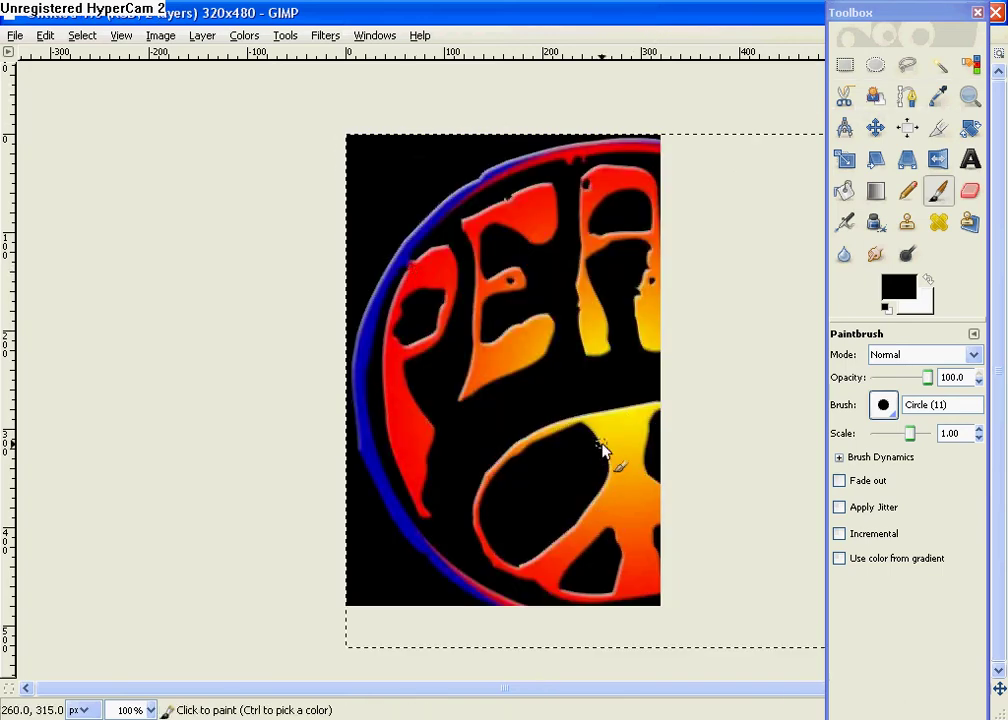
{"action": "left_click", "coordinate": [876, 128]}
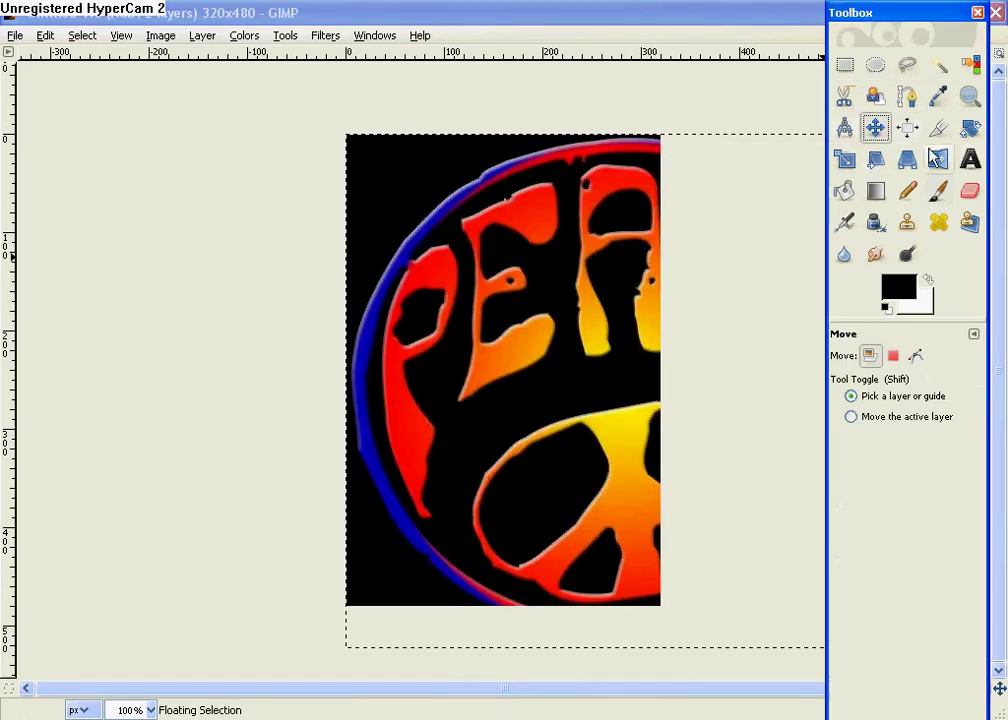
{"action": "left_click_drag", "start_coordinate": [558, 289], "coordinate": [562, 326]}
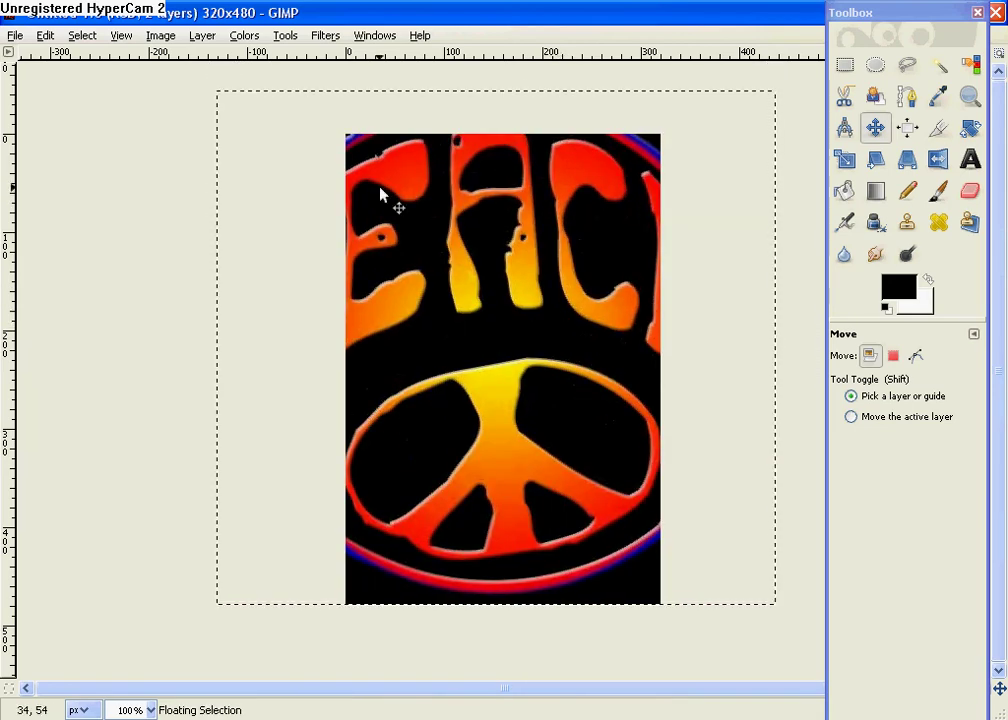
Save the image to the Desktop as Wallpaper.png, merging visible layers on export.
{"action": "left_click", "coordinate": [16, 36]}
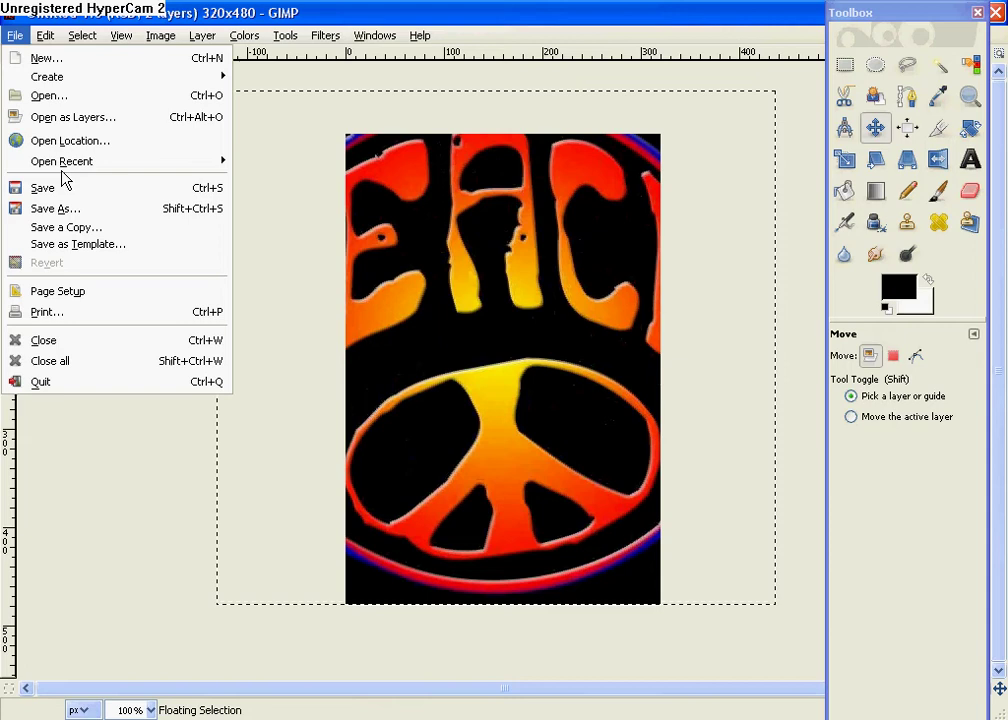
{"action": "left_click", "coordinate": [71, 213]}
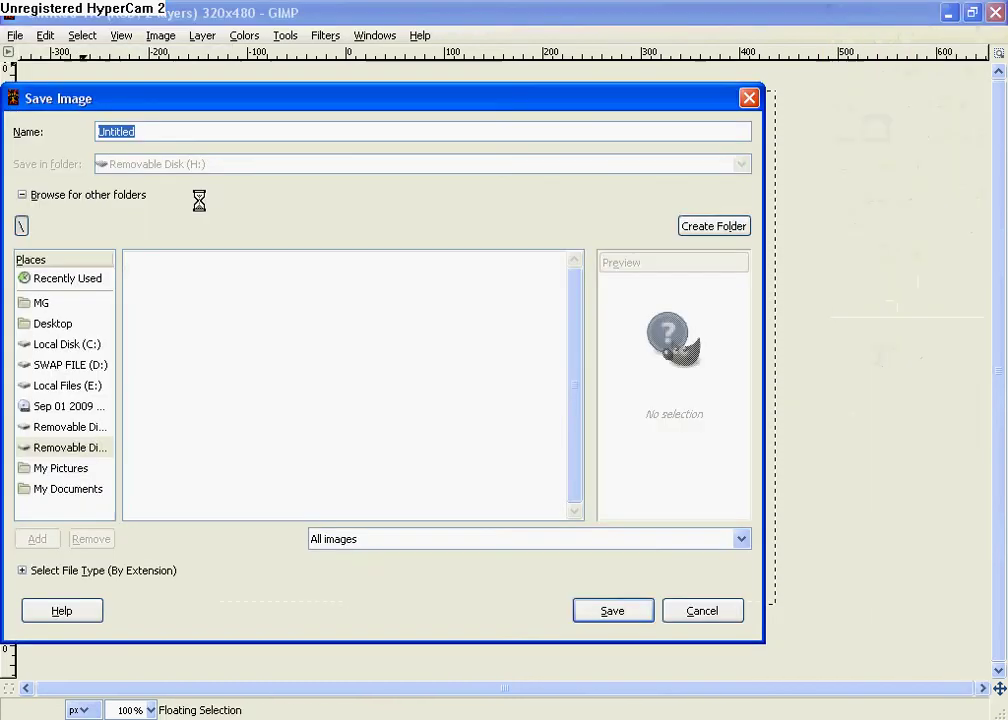
{"action": "left_click", "coordinate": [52, 323]}
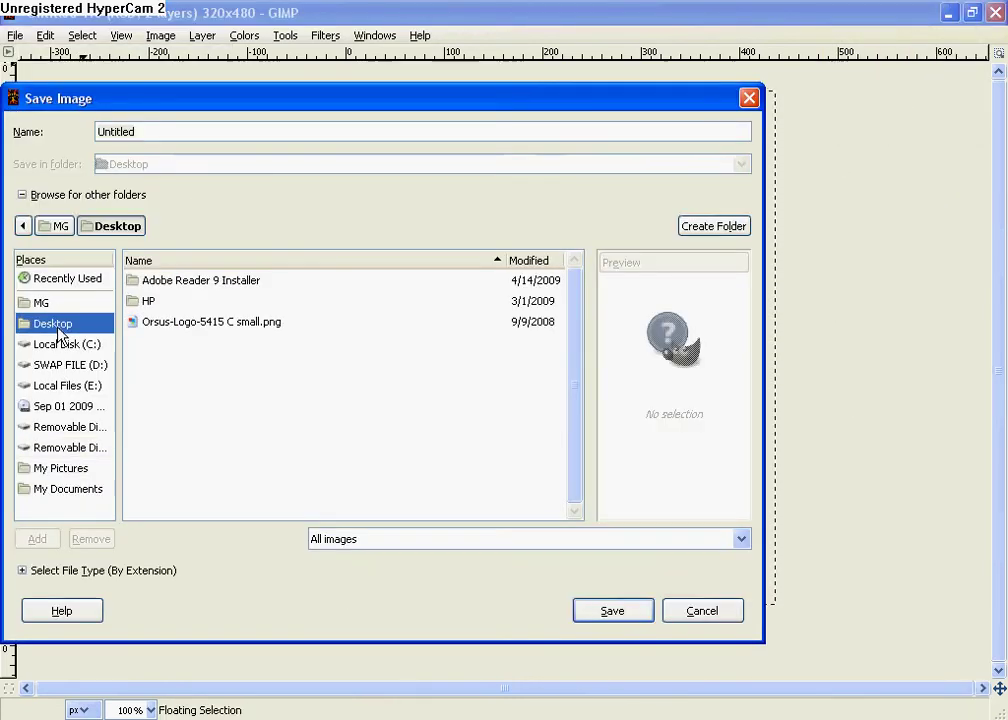
{"action": "left_click", "coordinate": [163, 131]}
{"action": "type", "text": "Wallpaper.png"}
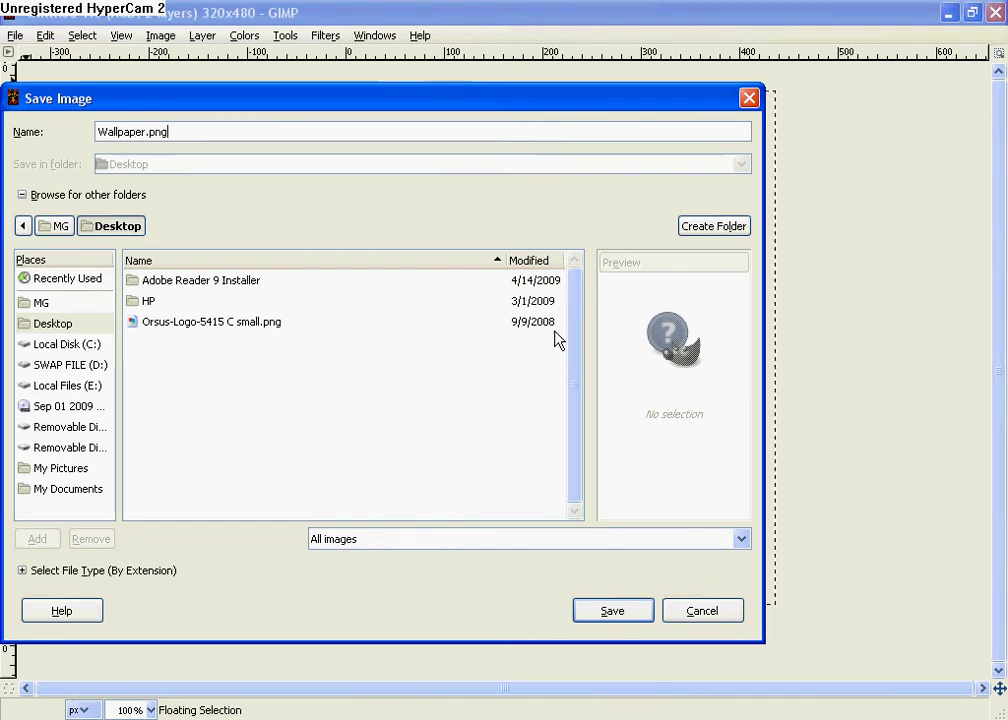
{"action": "left_click", "coordinate": [610, 604]}
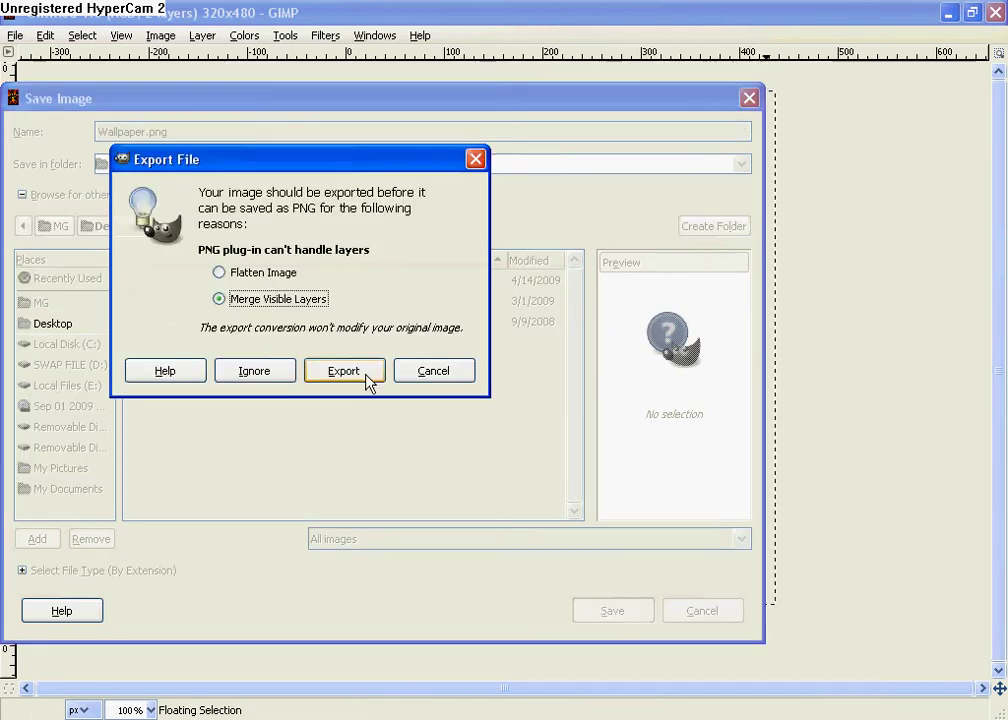
{"action": "left_click", "coordinate": [371, 378]}
{"action": "left_click", "coordinate": [287, 516]}
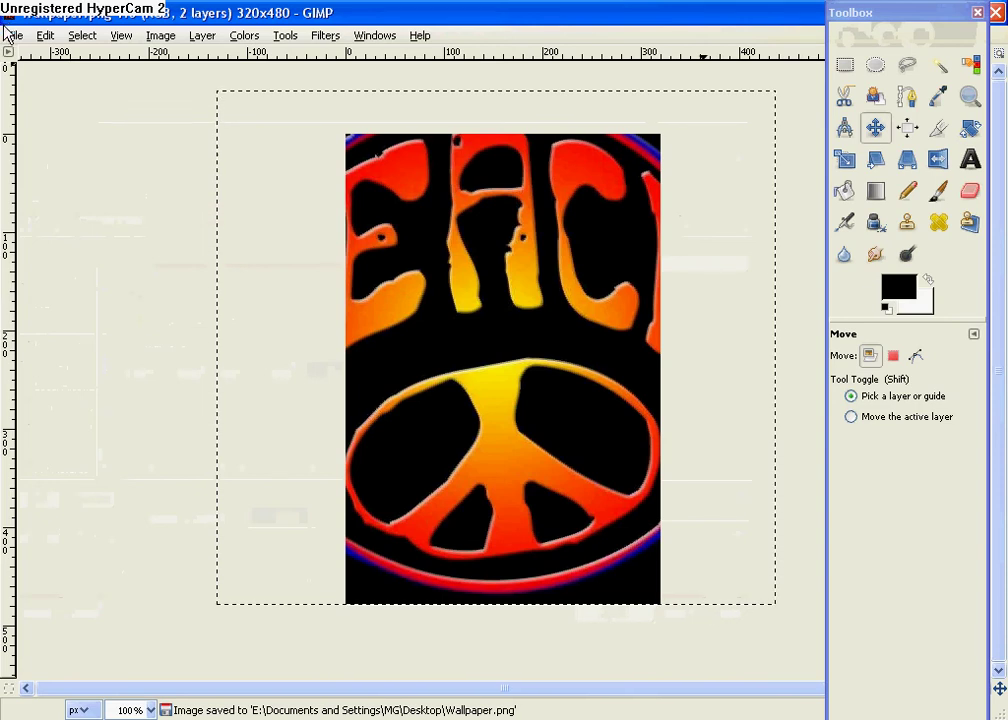
Close the wallpaper image and create a new 60×60 pixel image.
{"action": "left_click", "coordinate": [997, 12]}
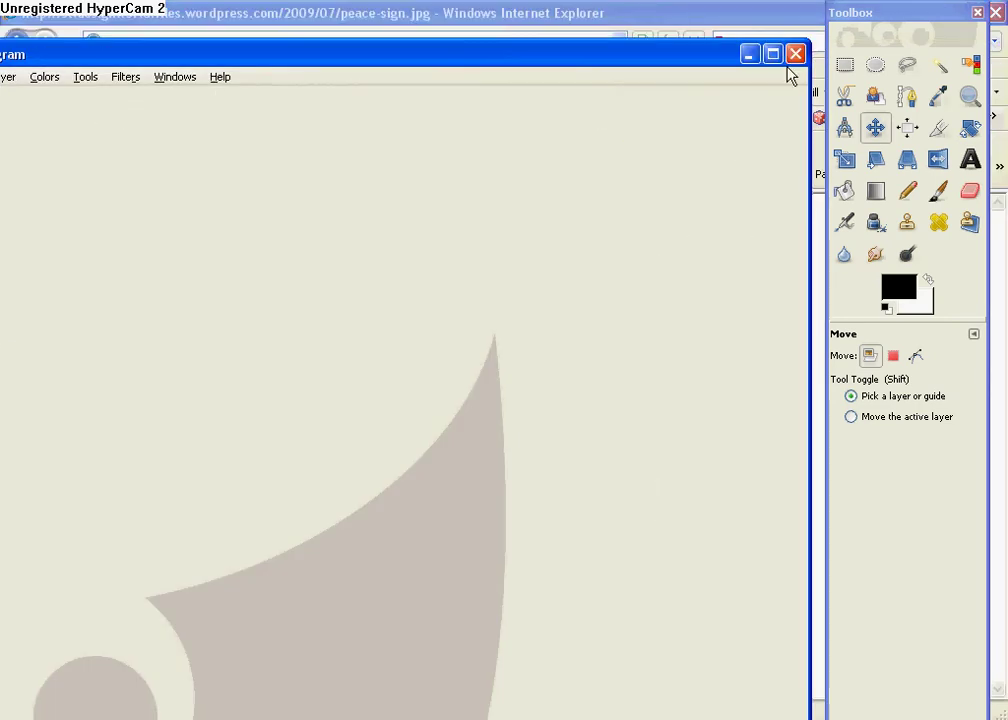
{"action": "left_click", "coordinate": [772, 51]}
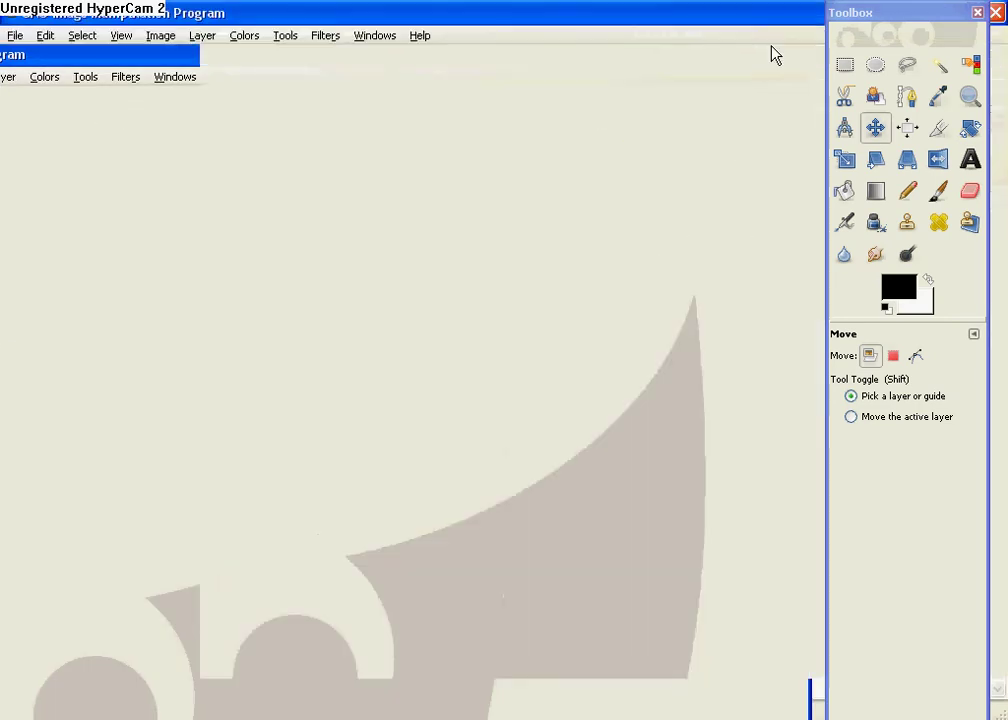
{"action": "left_click", "coordinate": [13, 36]}
{"action": "left_click", "coordinate": [24, 57]}
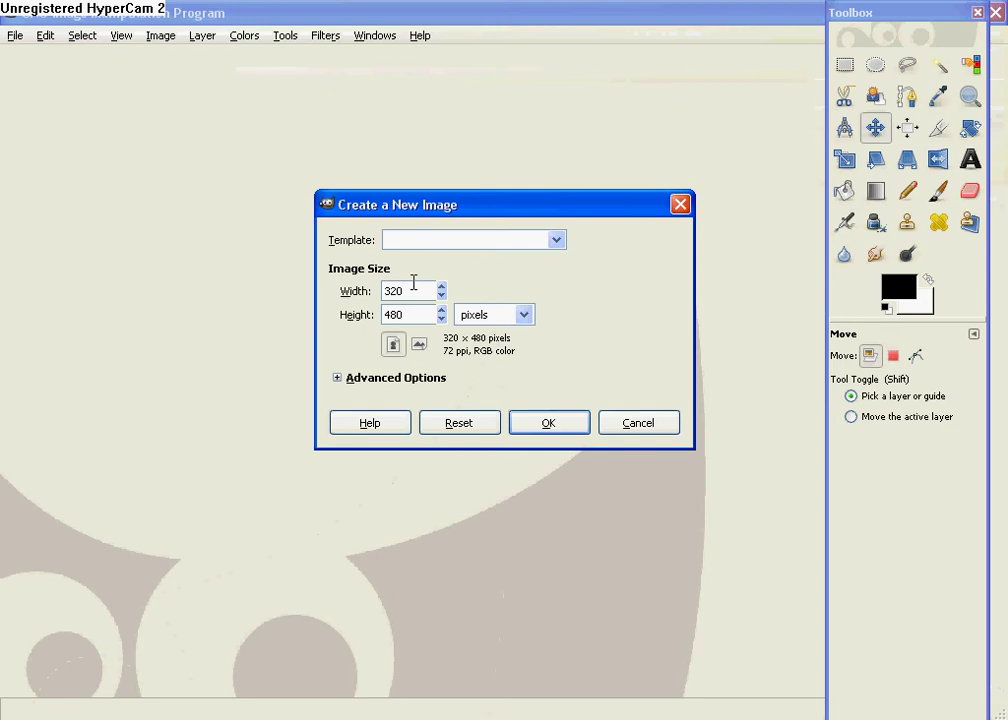
{"action": "type", "text": "60"}
{"action": "key", "text": "Tab"}
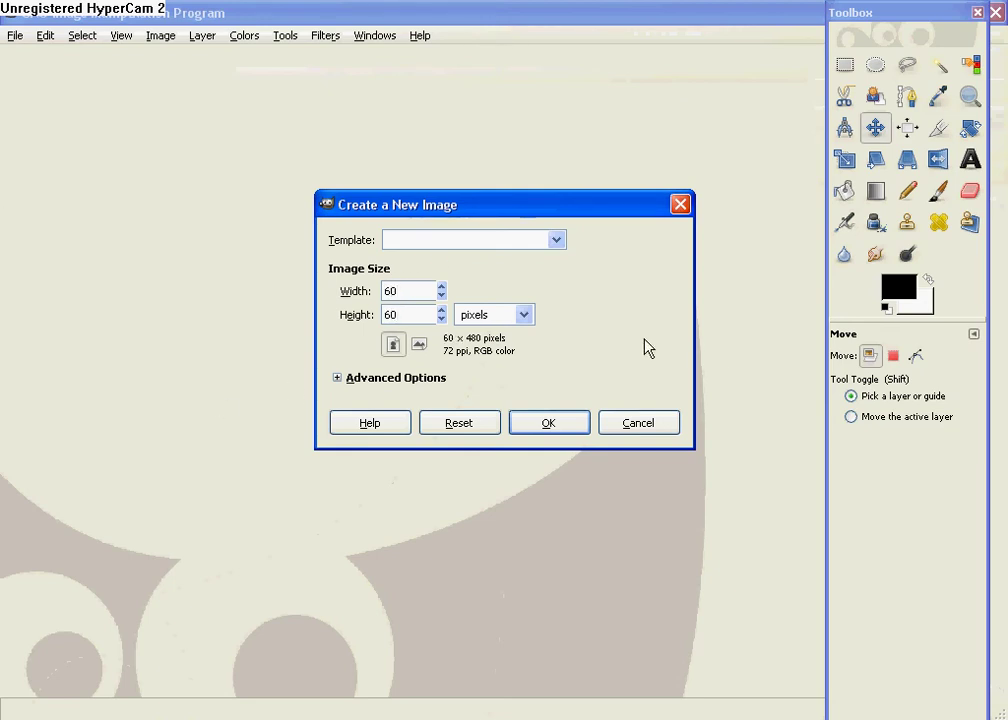
{"action": "left_click", "coordinate": [547, 425]}
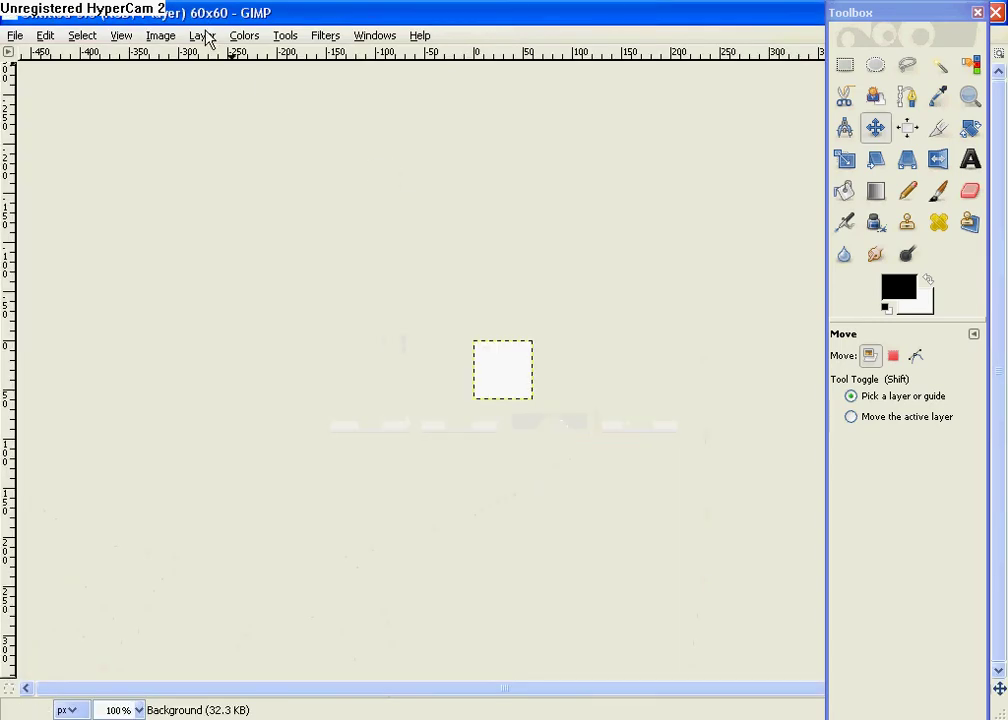
Add an alpha channel to the Background layer and clear it to full transparency.
{"action": "left_click", "coordinate": [203, 37]}
{"action": "mouse_move", "coordinate": [309, 227]}
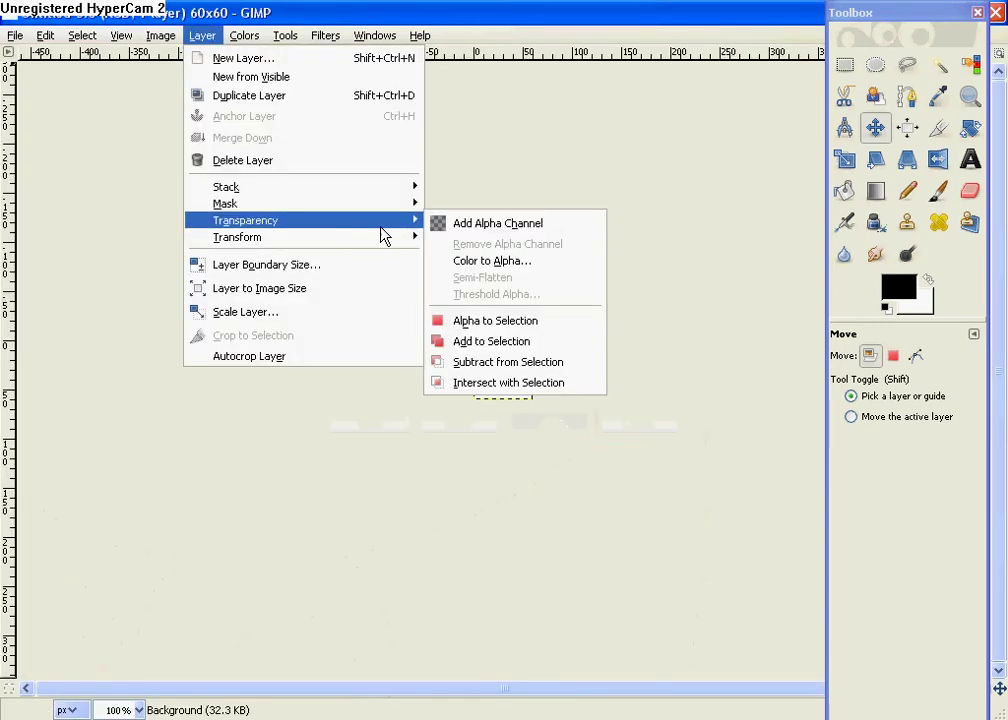
{"action": "left_click", "coordinate": [455, 238]}
{"action": "key", "text": "Delete"}
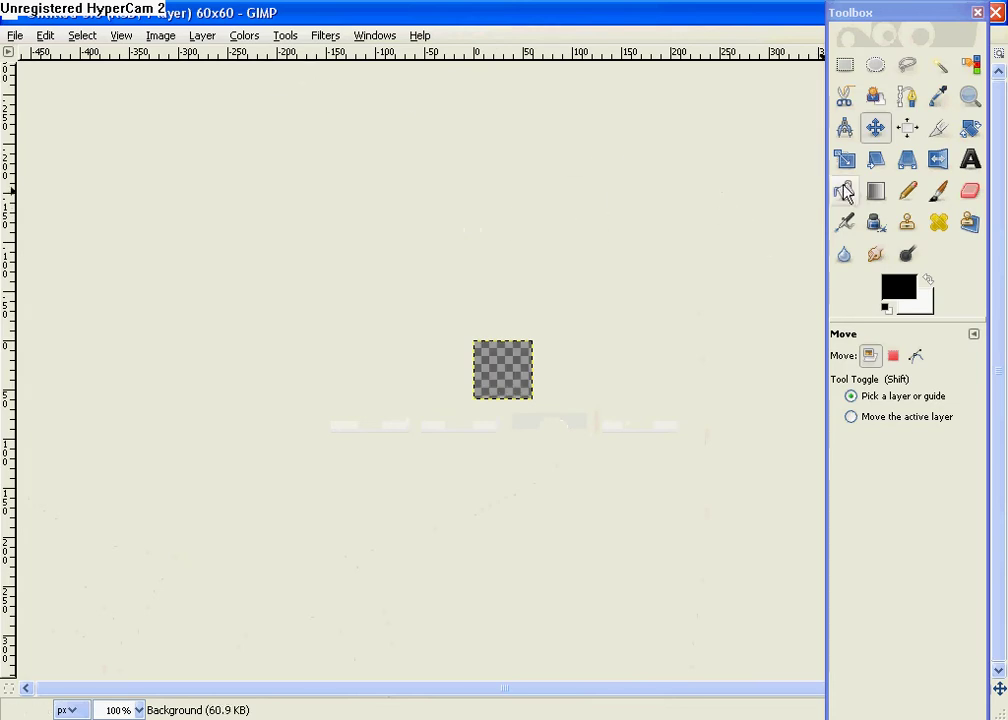
Set Rectangle Select to rounded corners with radius 13 and select the whole canvas.
{"action": "left_click", "coordinate": [843, 66]}
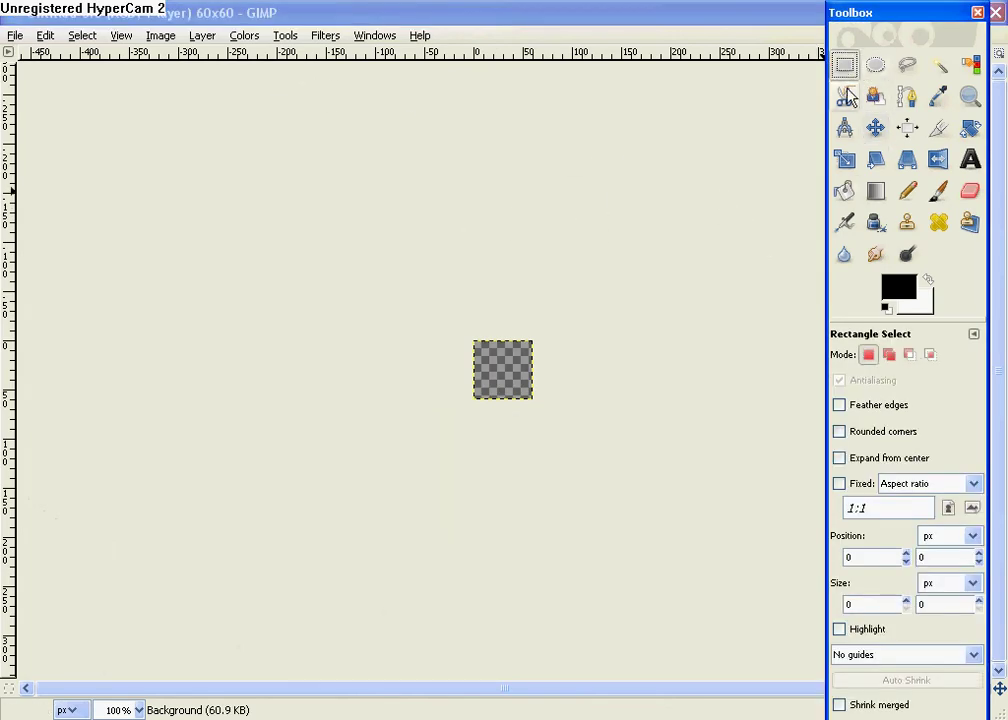
{"action": "left_click", "coordinate": [851, 432]}
{"action": "left_click", "coordinate": [962, 453]}
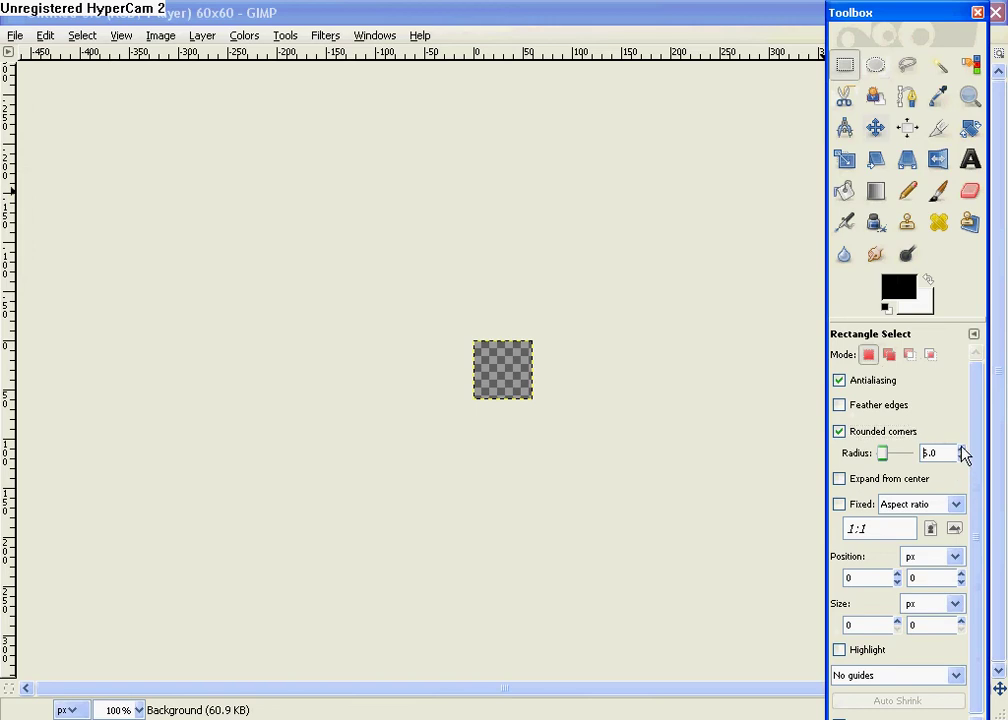
{"action": "left_click", "coordinate": [962, 449]}
{"action": "left_click", "coordinate": [962, 449]}
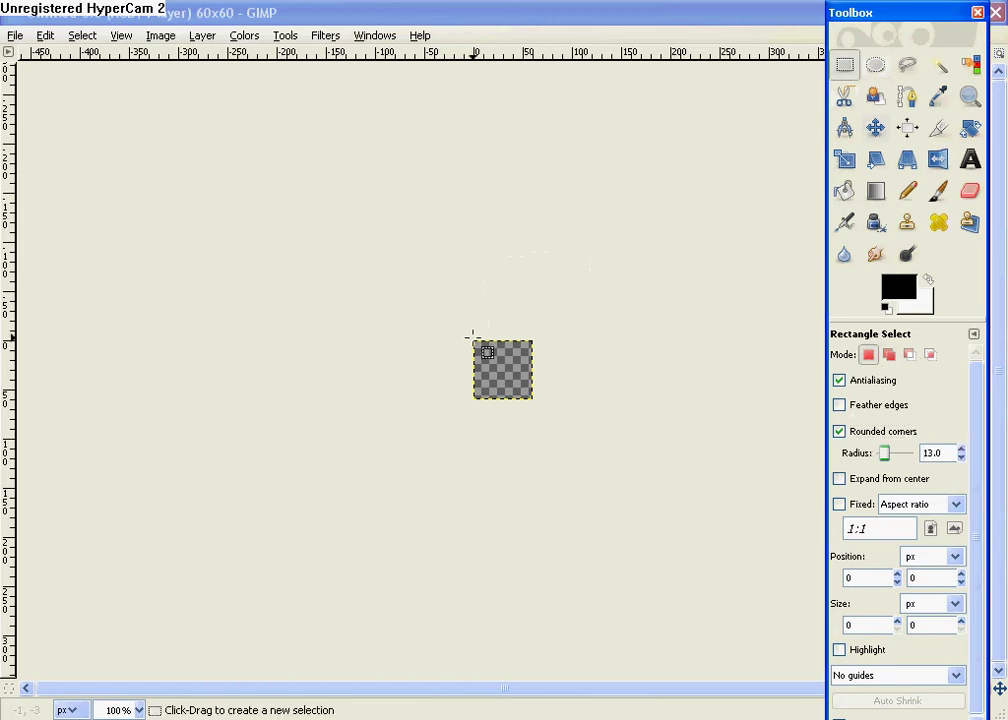
{"action": "left_click_drag", "start_coordinate": [474, 339], "coordinate": [534, 400]}
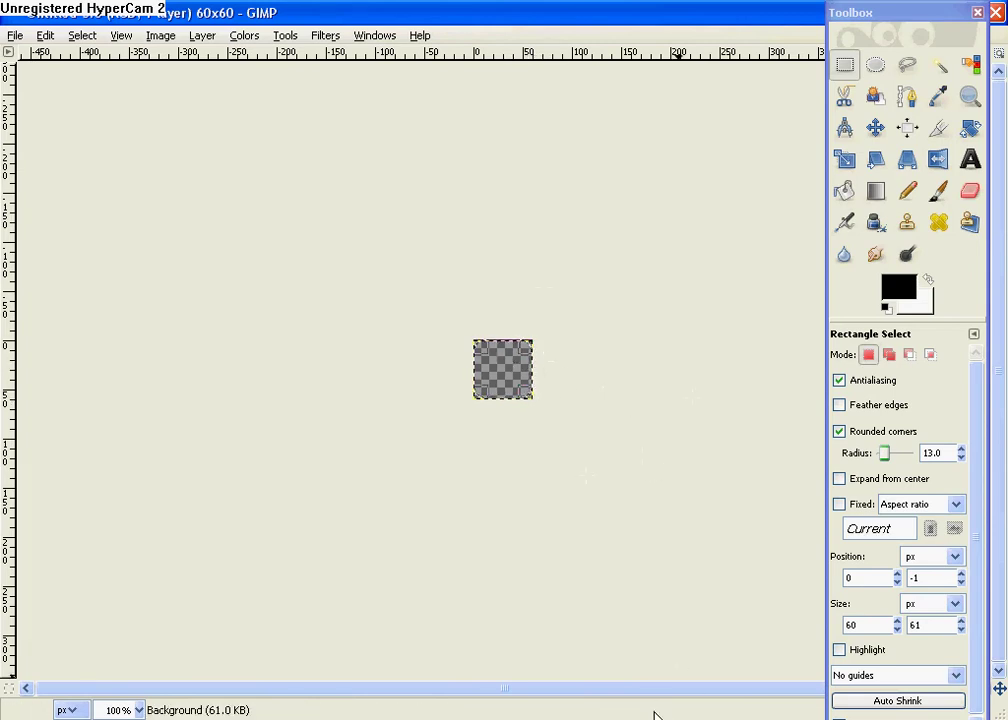
Bring the peace-sign browser window forward and go back to the Peace sign image results.
{"action": "left_click", "coordinate": [248, 718]}
{"action": "left_click", "coordinate": [248, 690]}
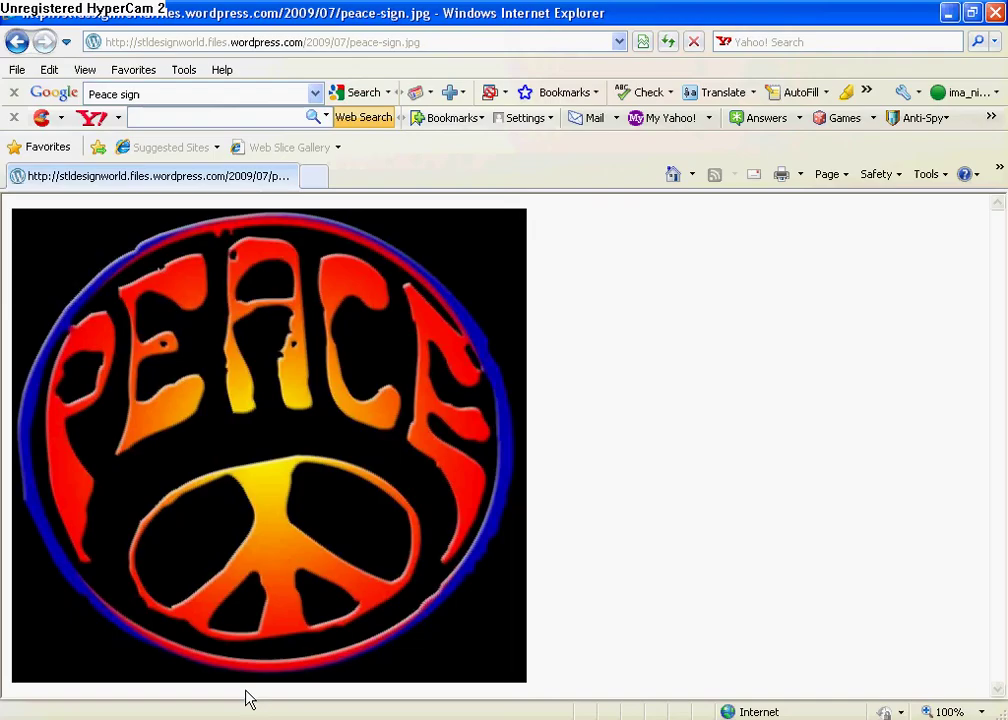
{"action": "left_click", "coordinate": [31, 41]}
{"action": "left_click", "coordinate": [31, 41]}
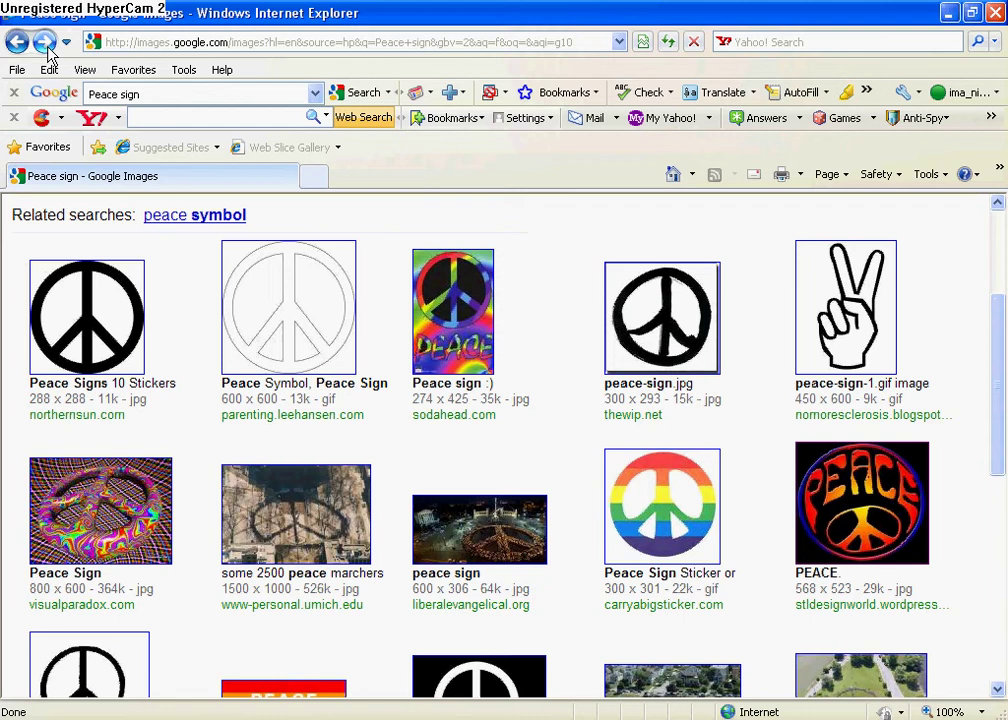
{"action": "scroll", "coordinate": [672, 500], "scroll_direction": "down", "scroll_amount": 5}
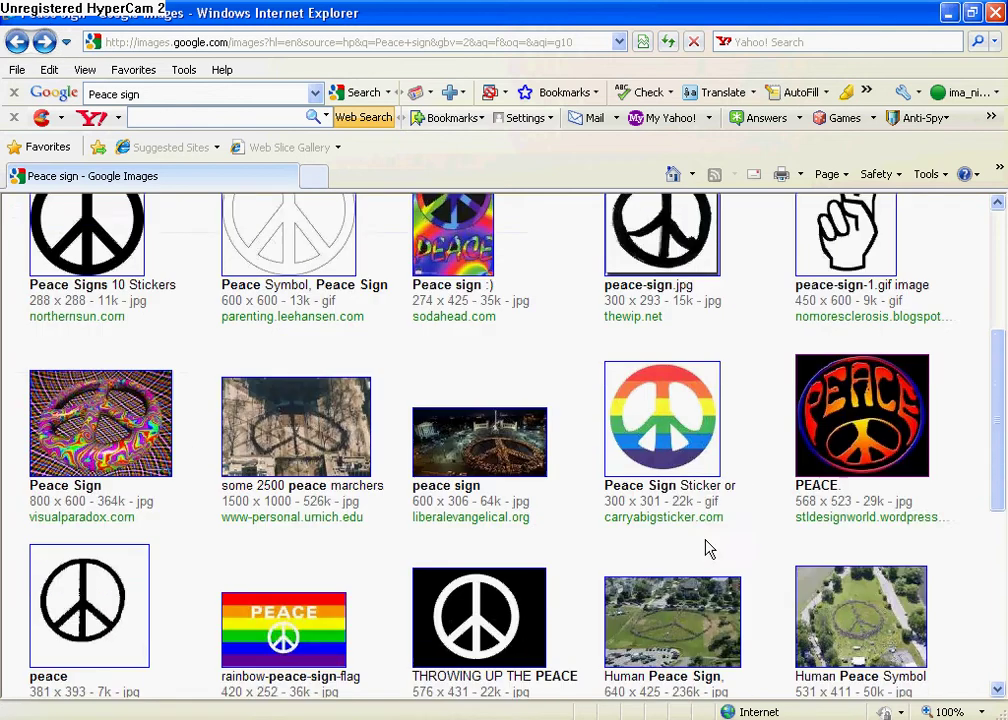
{"action": "scroll", "coordinate": [447, 530], "scroll_direction": "down", "scroll_amount": 1}
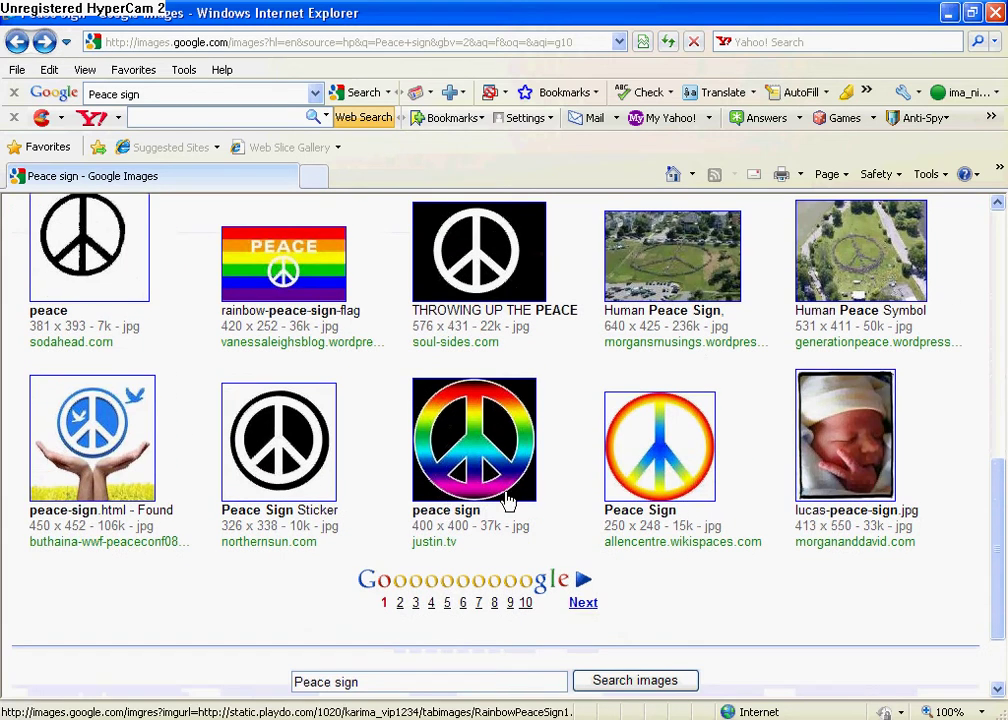
{"action": "scroll", "coordinate": [508, 502], "scroll_direction": "up", "scroll_amount": 6}
Replace the image search terms with 'moon' and browse the results.
{"action": "triple_click", "coordinate": [250, 264]}
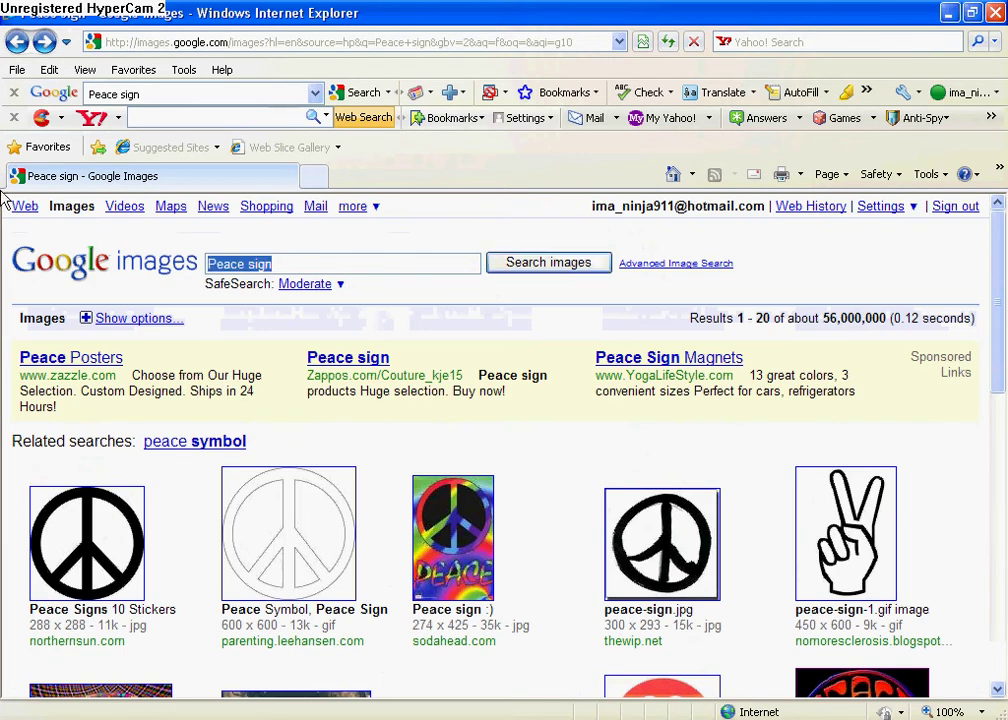
{"action": "type", "text": "happy"}
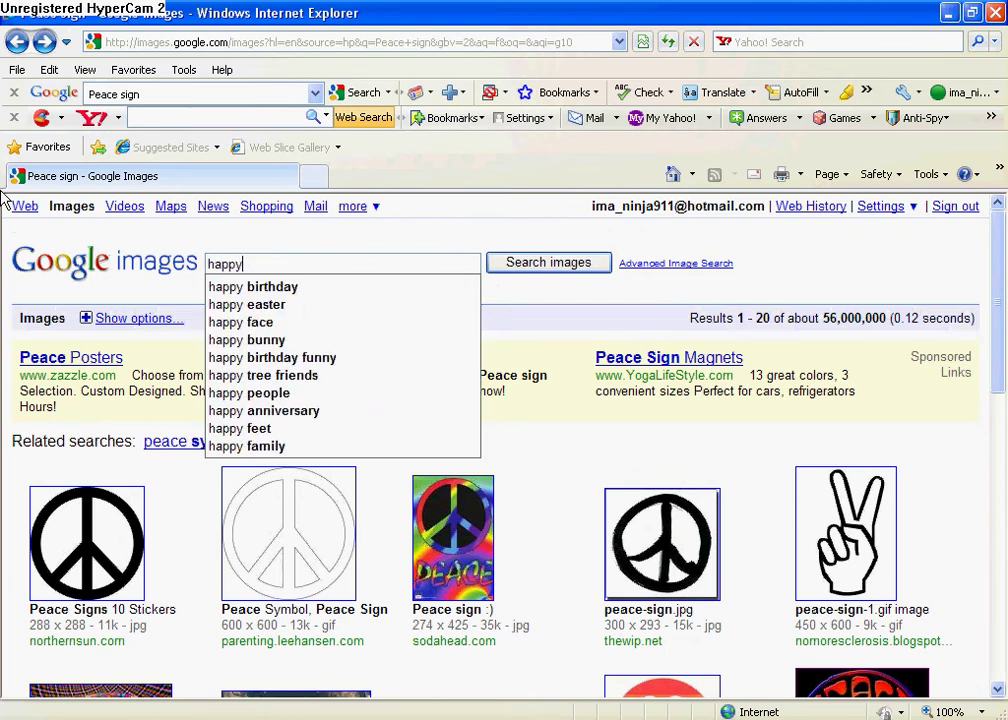
{"action": "key", "text": "BackSpace"}
{"action": "key", "text": "BackSpace"}
{"action": "key", "text": "BackSpace"}
{"action": "key", "text": "BackSpace"}
{"action": "key", "text": "BackSpace"}
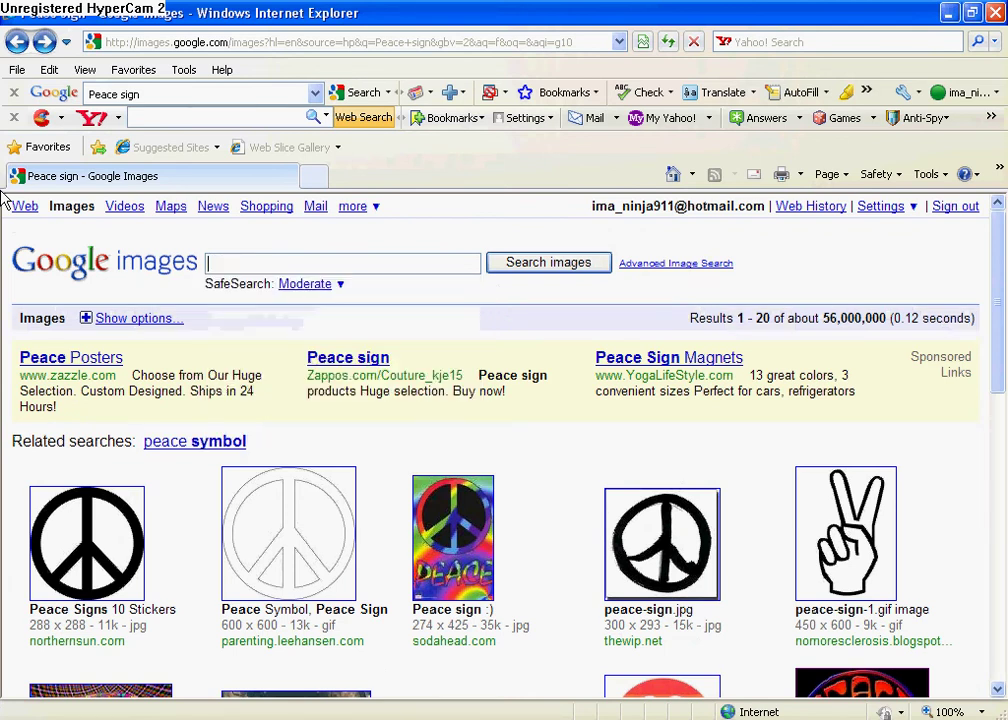
{"action": "type", "text": "moon"}
{"action": "key", "text": "Return"}
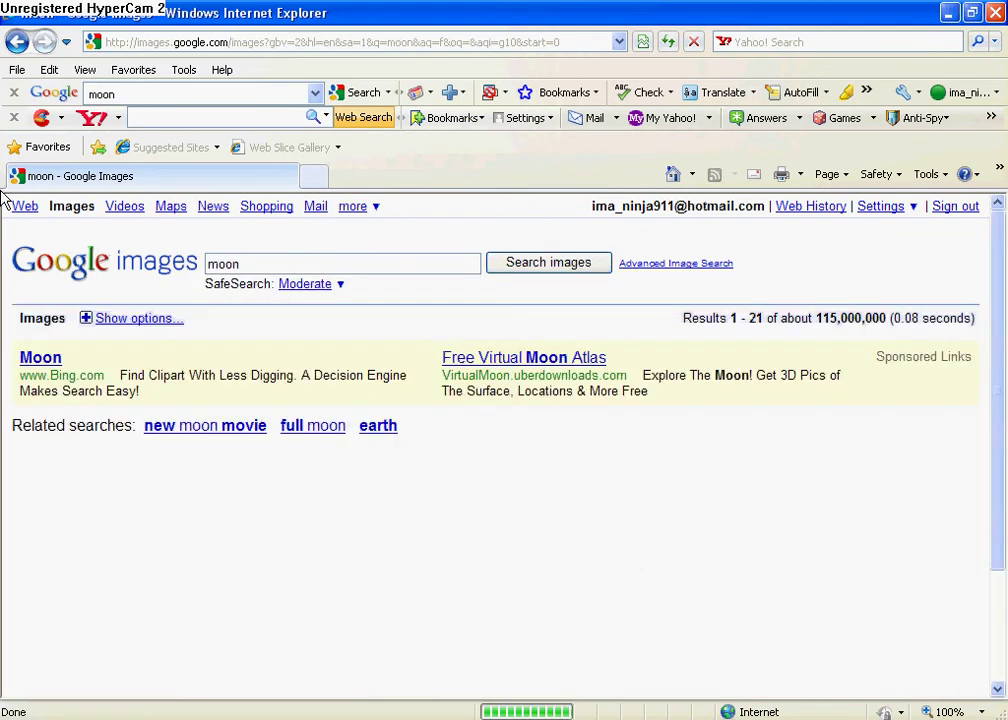
{"action": "scroll", "coordinate": [491, 402], "scroll_direction": "down", "scroll_amount": 3}
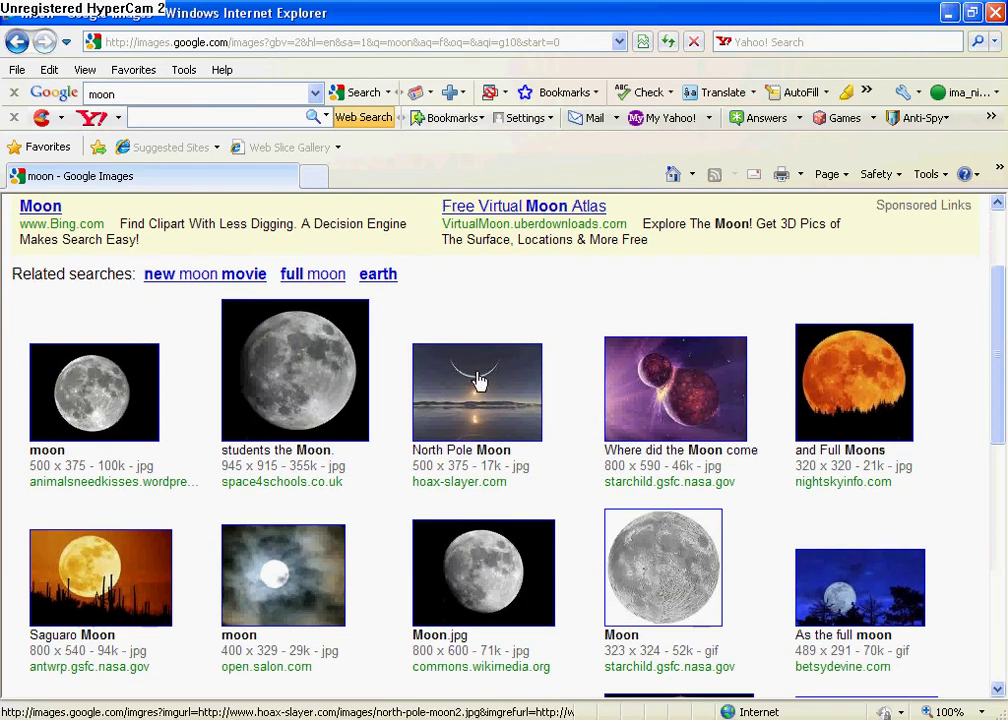
{"action": "scroll", "coordinate": [499, 405], "scroll_direction": "down", "scroll_amount": 3}
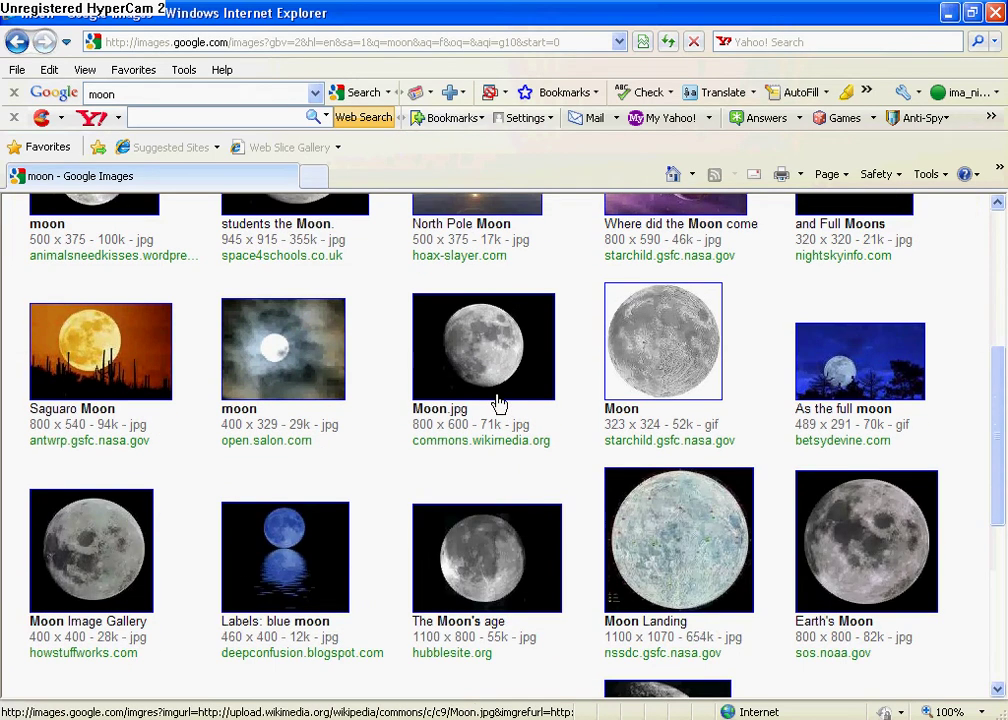
{"action": "scroll", "coordinate": [497, 405], "scroll_direction": "up", "scroll_amount": 3}
Open the north pole moon result at full size and copy the picture.
{"action": "left_click", "coordinate": [497, 400]}
{"action": "left_click", "coordinate": [178, 256]}
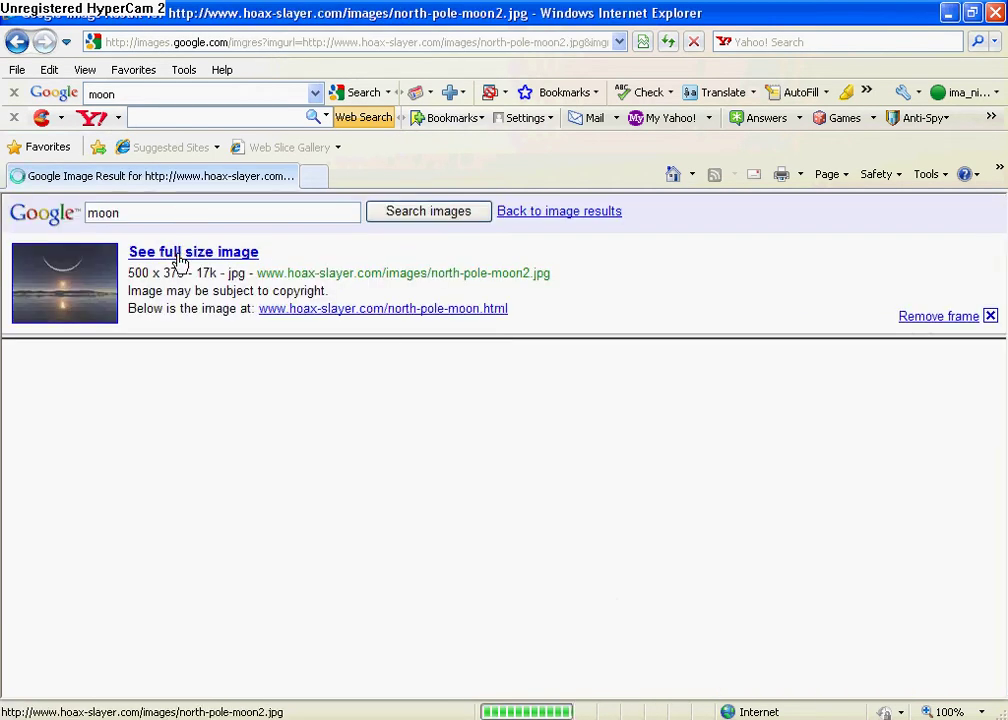
{"action": "right_click", "coordinate": [154, 327]}
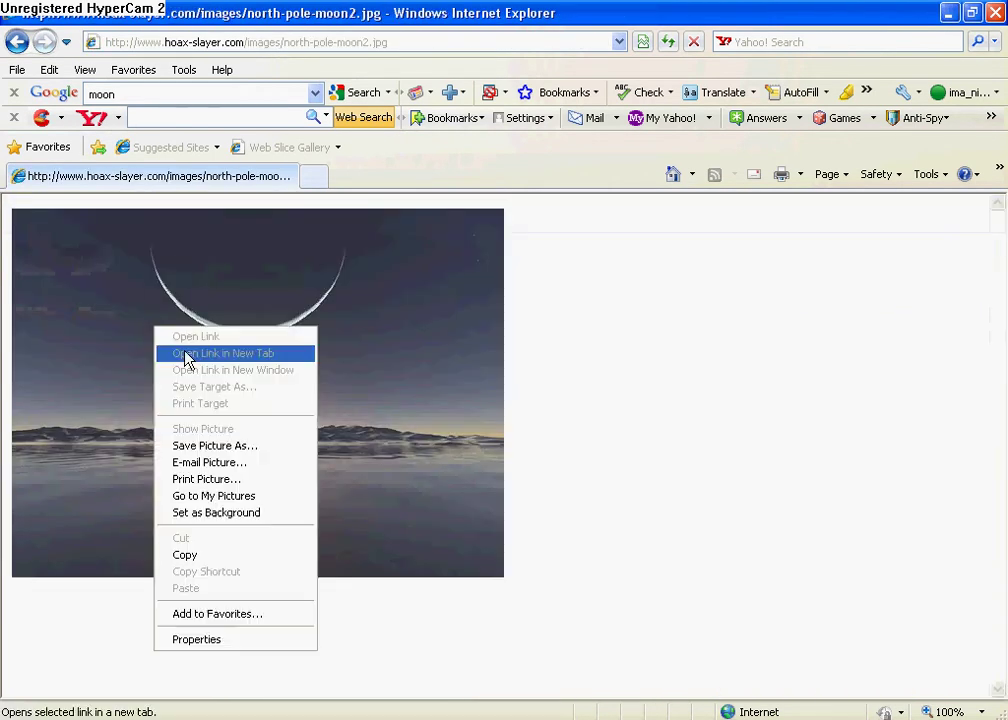
{"action": "left_click", "coordinate": [205, 555]}
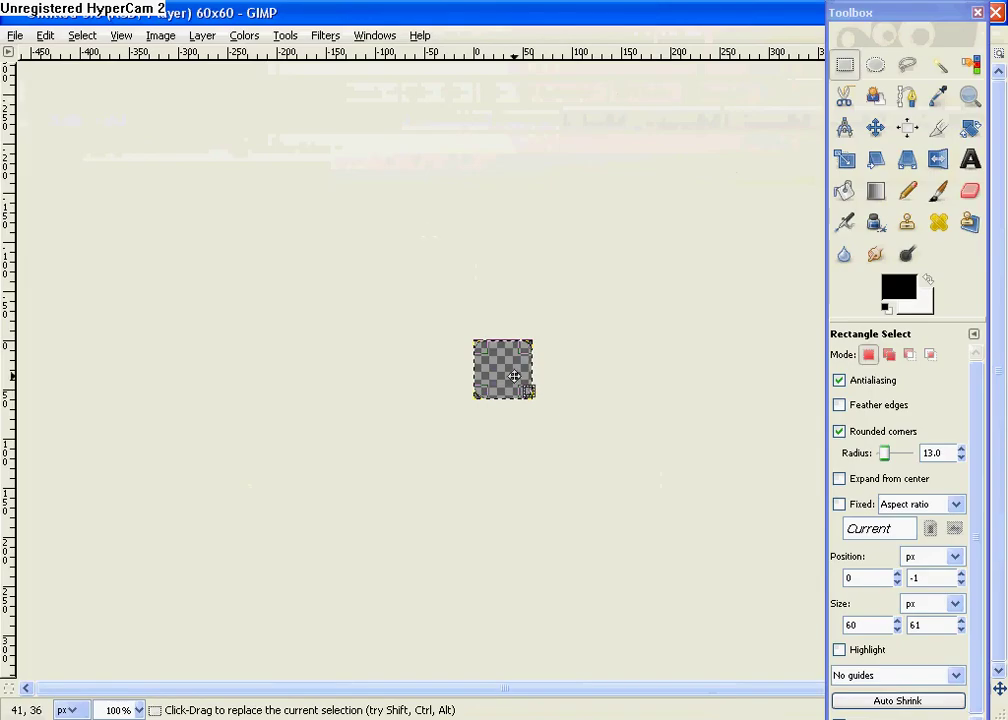
Paste the moon picture into the rounded 60×60 selection with Paste Into.
{"action": "right_click", "coordinate": [507, 371]}
{"action": "mouse_move", "coordinate": [545, 406]}
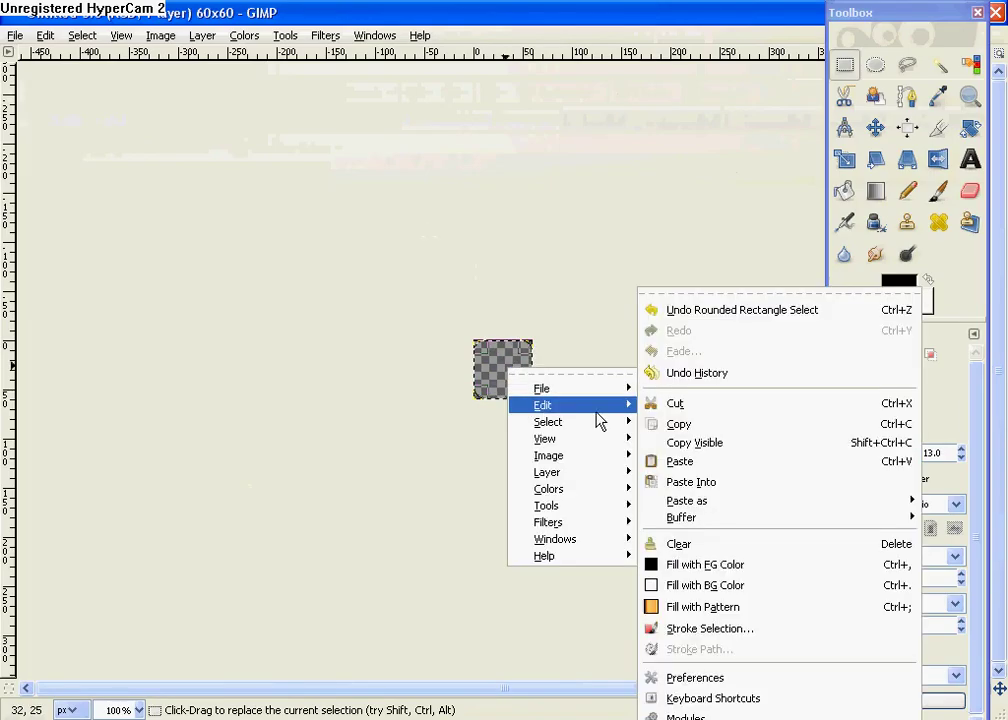
{"action": "left_click", "coordinate": [713, 491]}
Move the pasted moon picture until the glowing sun reflection fills the square.
{"action": "left_click", "coordinate": [876, 128]}
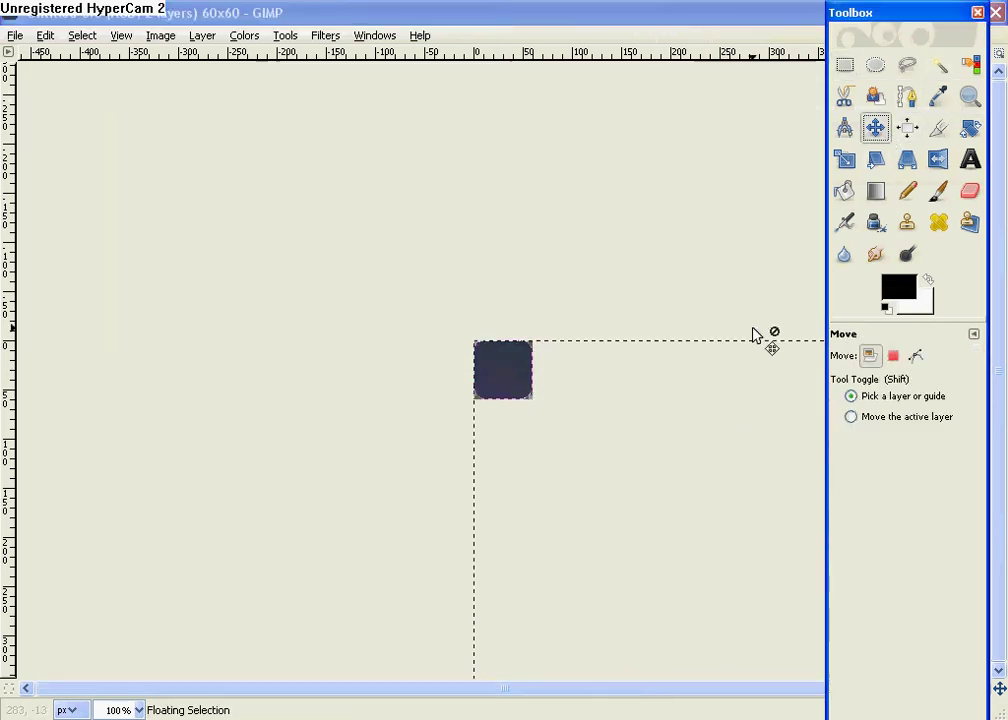
{"action": "left_click_drag", "start_coordinate": [643, 411], "coordinate": [428, 272]}
{"action": "left_click_drag", "start_coordinate": [620, 348], "coordinate": [596, 162]}
{"action": "left_click_drag", "start_coordinate": [603, 288], "coordinate": [634, 360]}
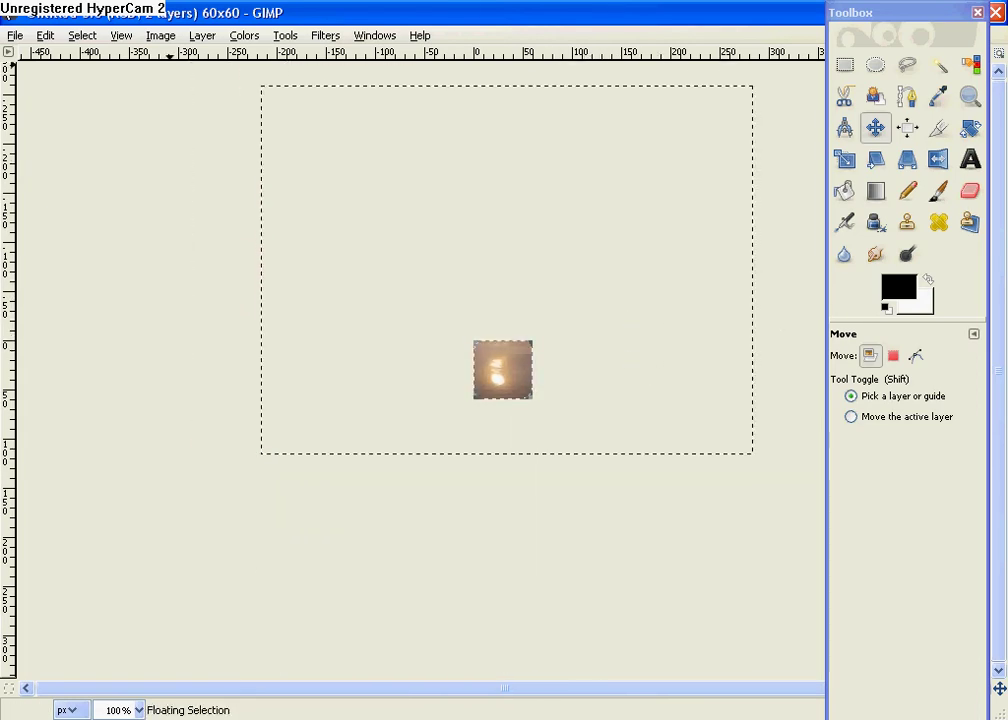
Save the rounded moon icon to the Desktop as Cydia.png with default PNG options.
{"action": "left_click", "coordinate": [16, 36]}
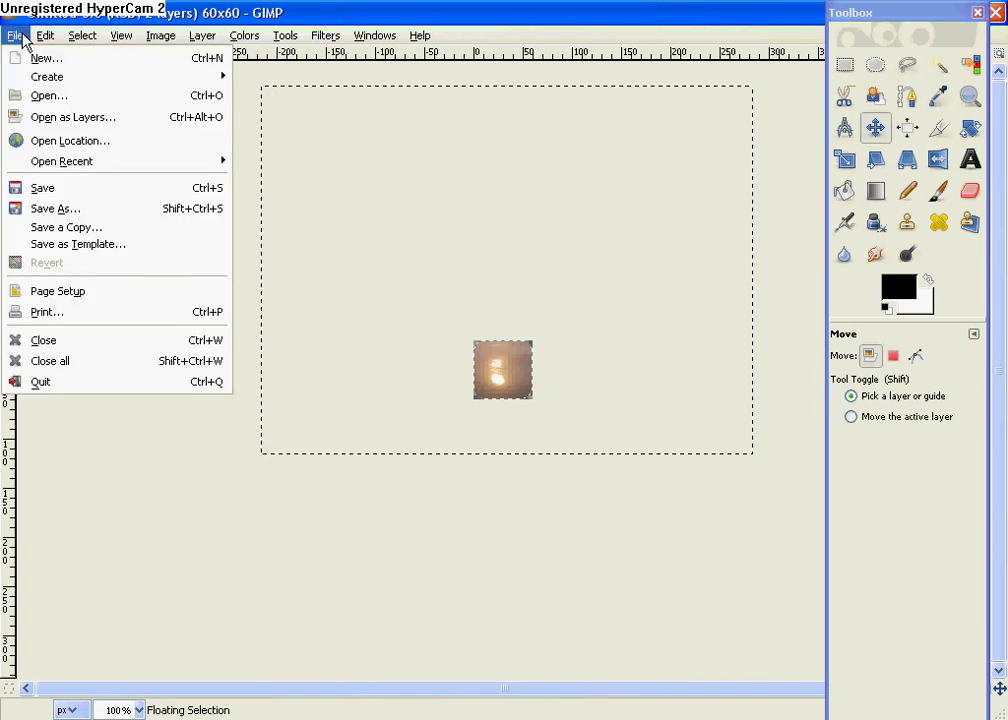
{"action": "left_click", "coordinate": [95, 209]}
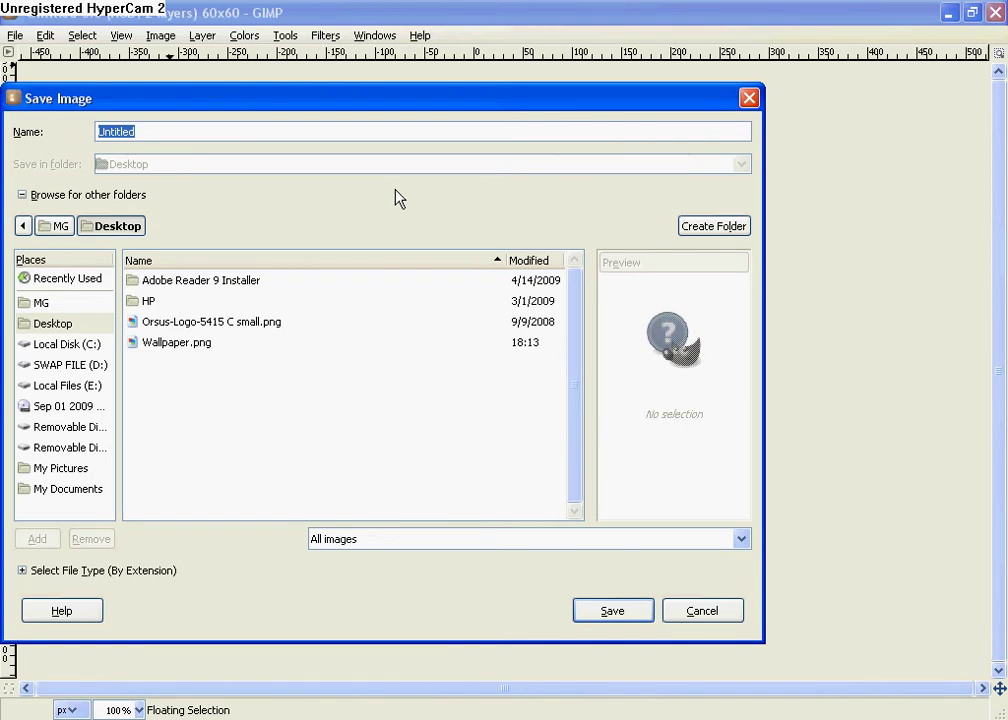
{"action": "type", "text": "Cydia.png"}
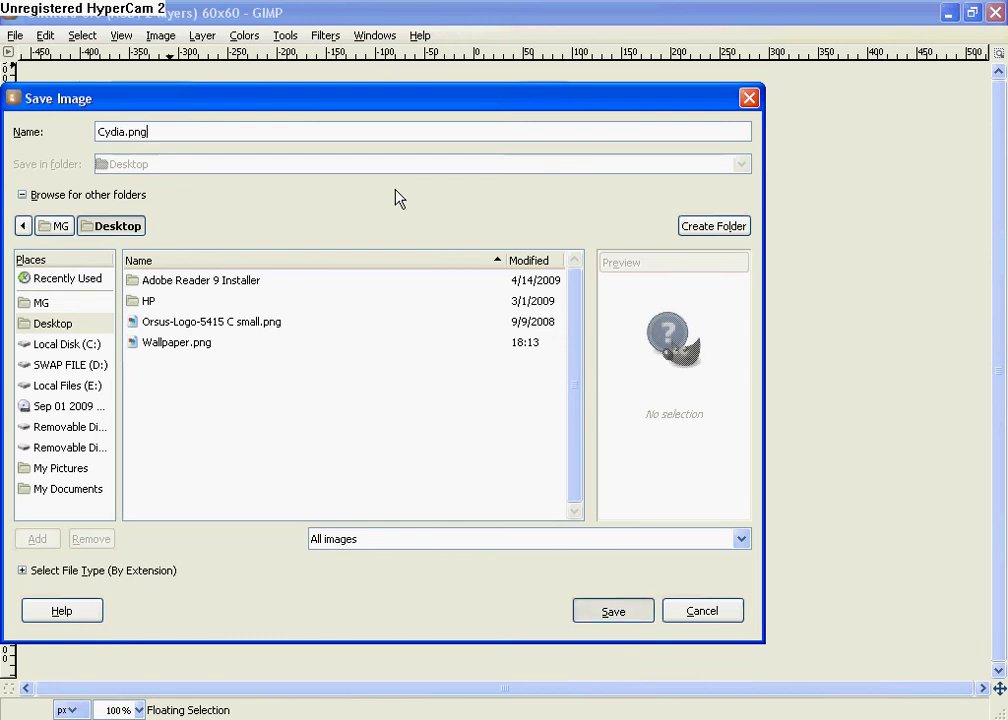
{"action": "key", "text": "Return"}
{"action": "left_click", "coordinate": [290, 286]}
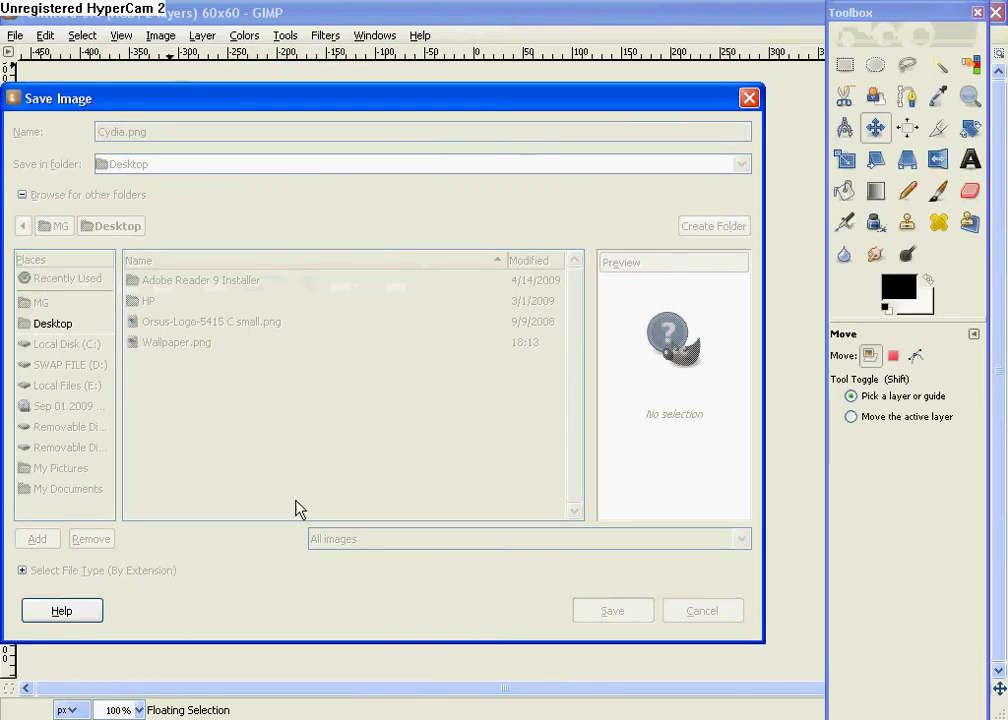
{"action": "left_click", "coordinate": [250, 432]}
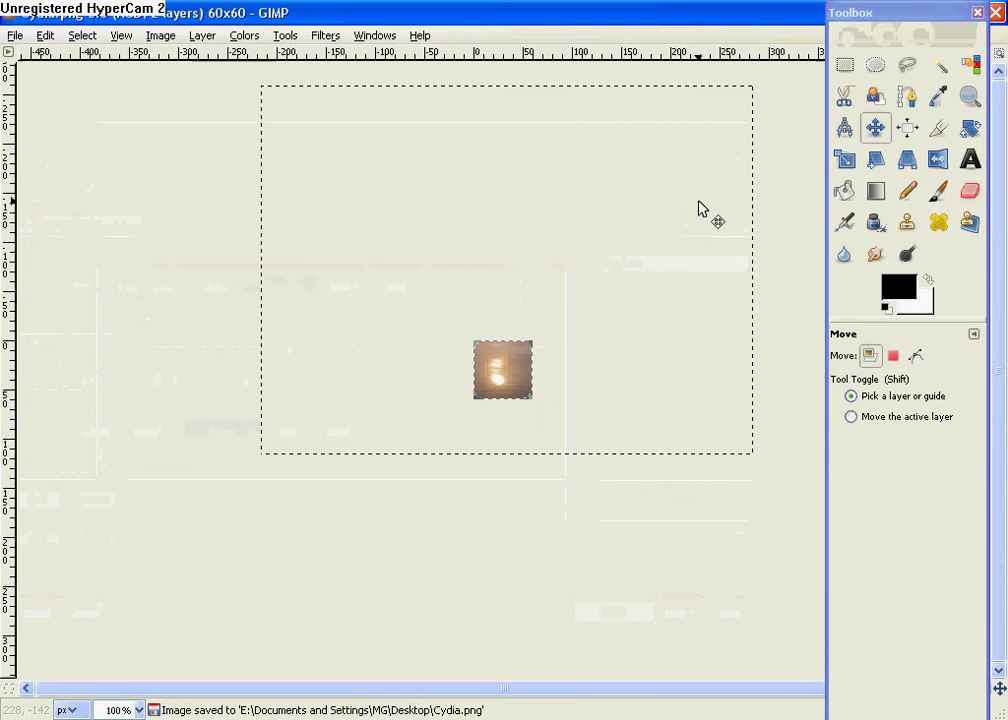
Close the finished icon image and create a new 320×20 px image.
{"action": "left_click", "coordinate": [790, 52]}
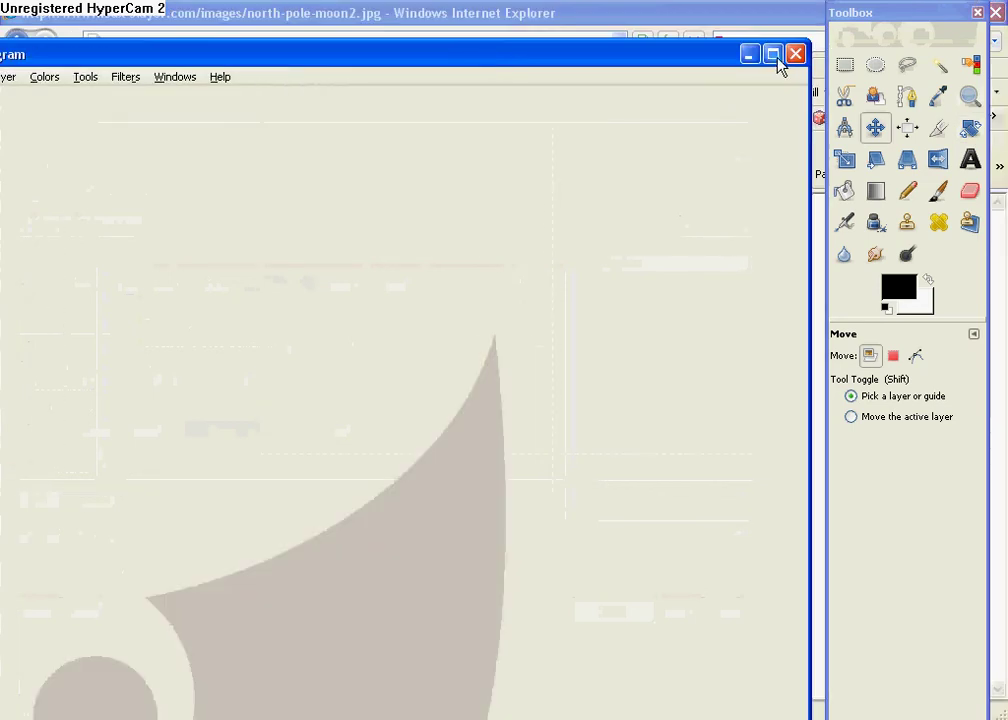
{"action": "left_click", "coordinate": [768, 50]}
{"action": "left_click", "coordinate": [12, 36]}
{"action": "left_click", "coordinate": [36, 58]}
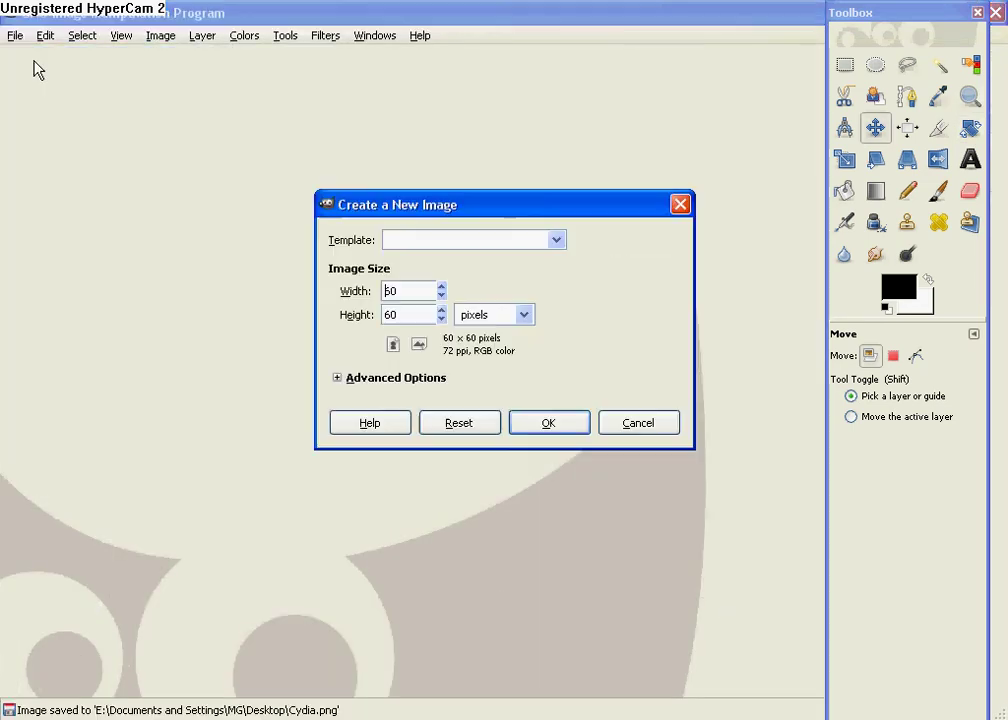
{"action": "double_click", "coordinate": [408, 291]}
{"action": "type", "text": "3"}
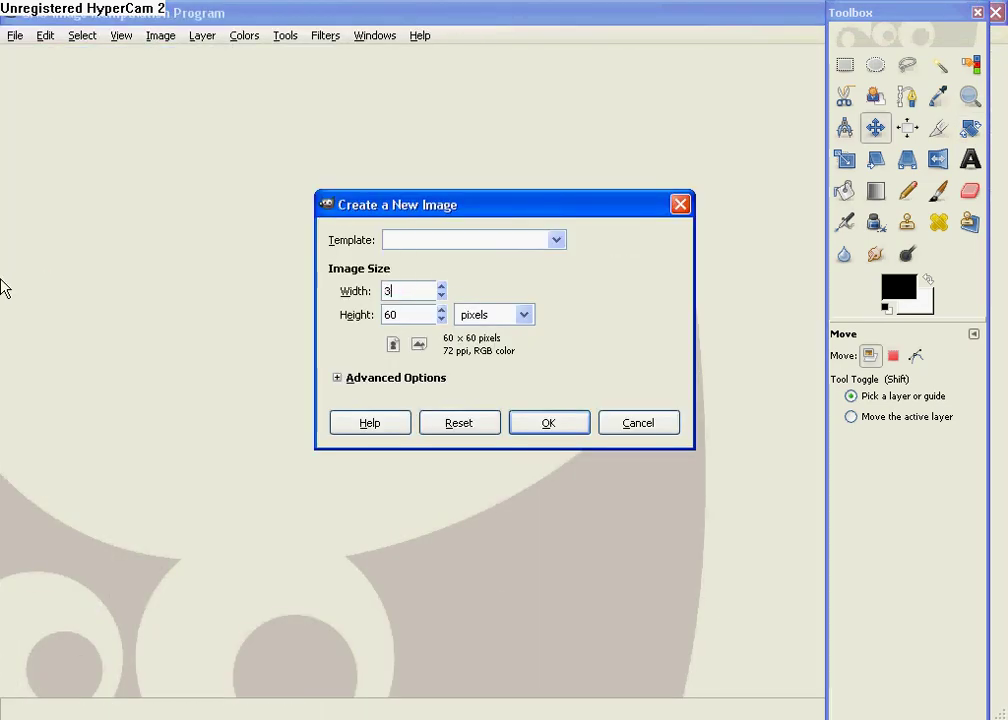
{"action": "type", "text": "20"}
{"action": "key", "text": "Tab"}
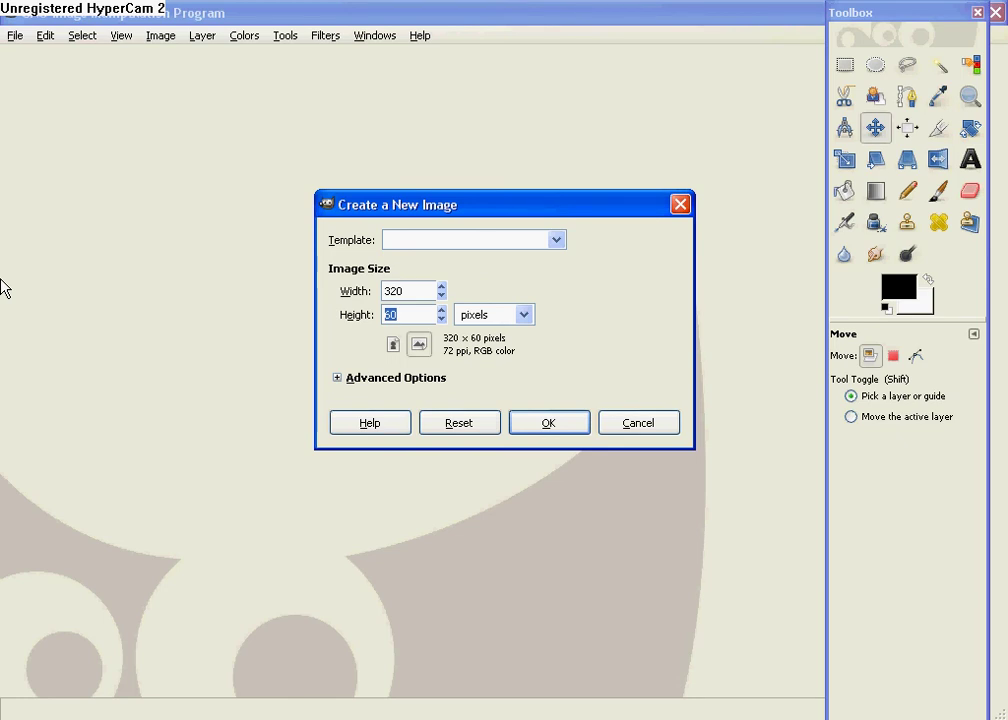
{"action": "type", "text": "20"}
{"action": "key", "text": "Return"}
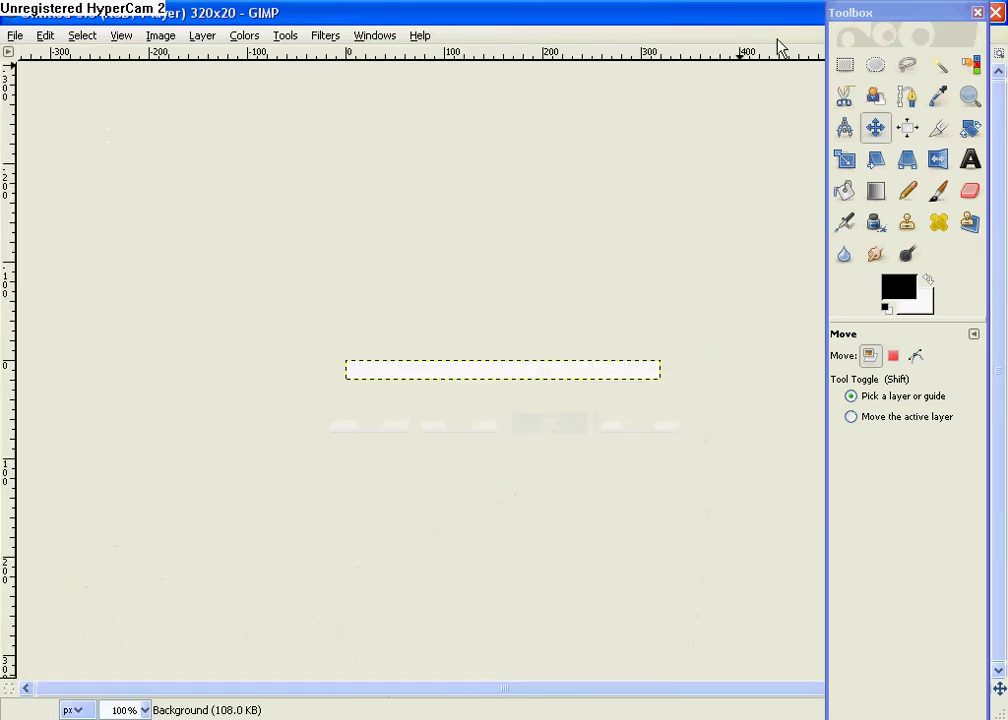
Set the background colour to black and bucket-fill the strip black.
{"action": "left_click", "coordinate": [877, 196]}
{"action": "left_click", "coordinate": [918, 305]}
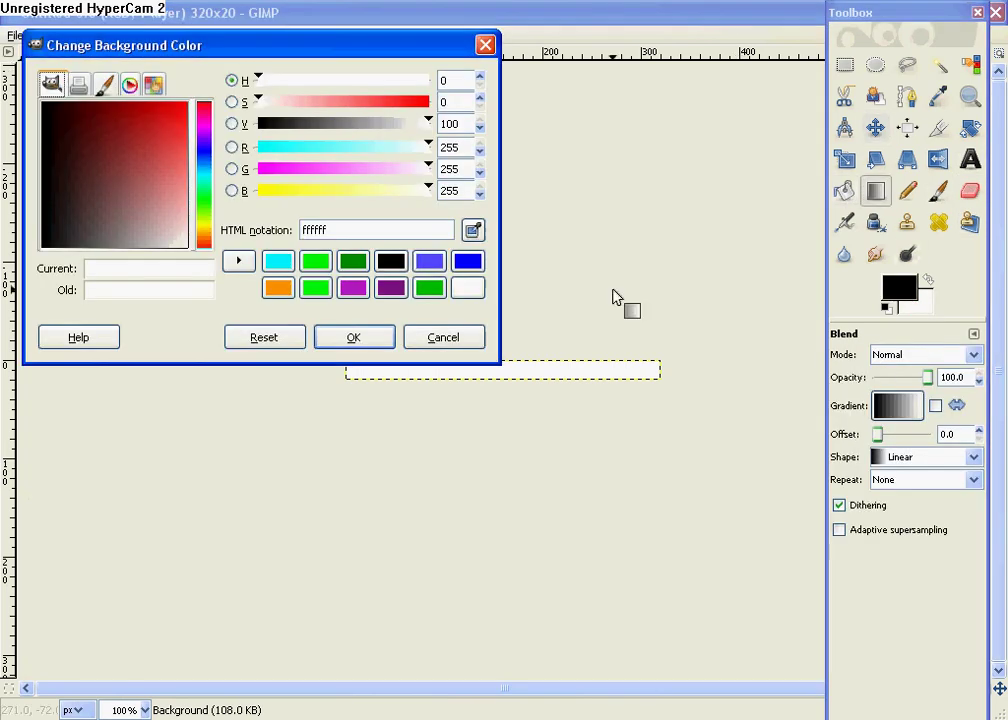
{"action": "left_click", "coordinate": [391, 261]}
{"action": "left_click", "coordinate": [377, 339]}
{"action": "left_click", "coordinate": [844, 190]}
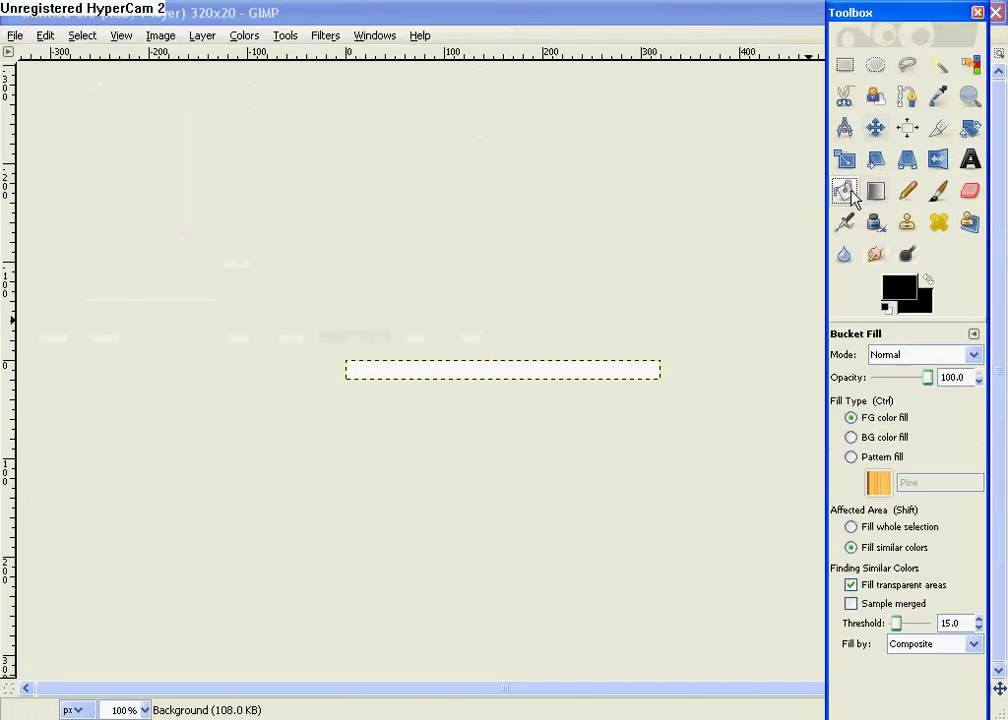
{"action": "left_click", "coordinate": [506, 374]}
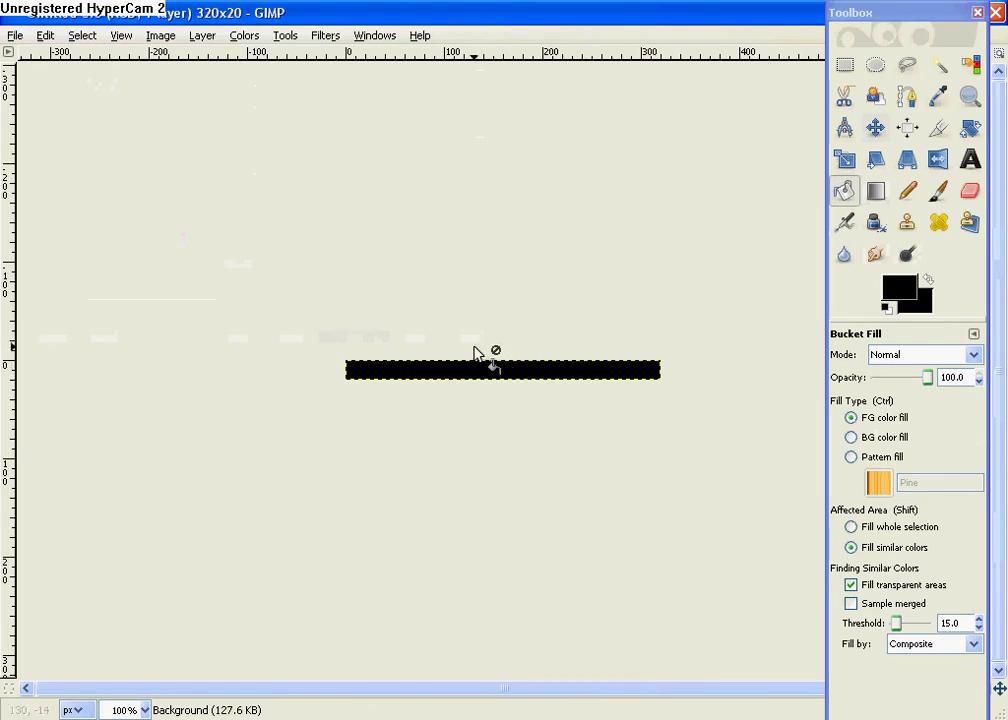
Save the black 320×20 strip to the Desktop as Status Bar.png with default PNG options.
{"action": "left_click", "coordinate": [15, 35]}
{"action": "left_click", "coordinate": [60, 209]}
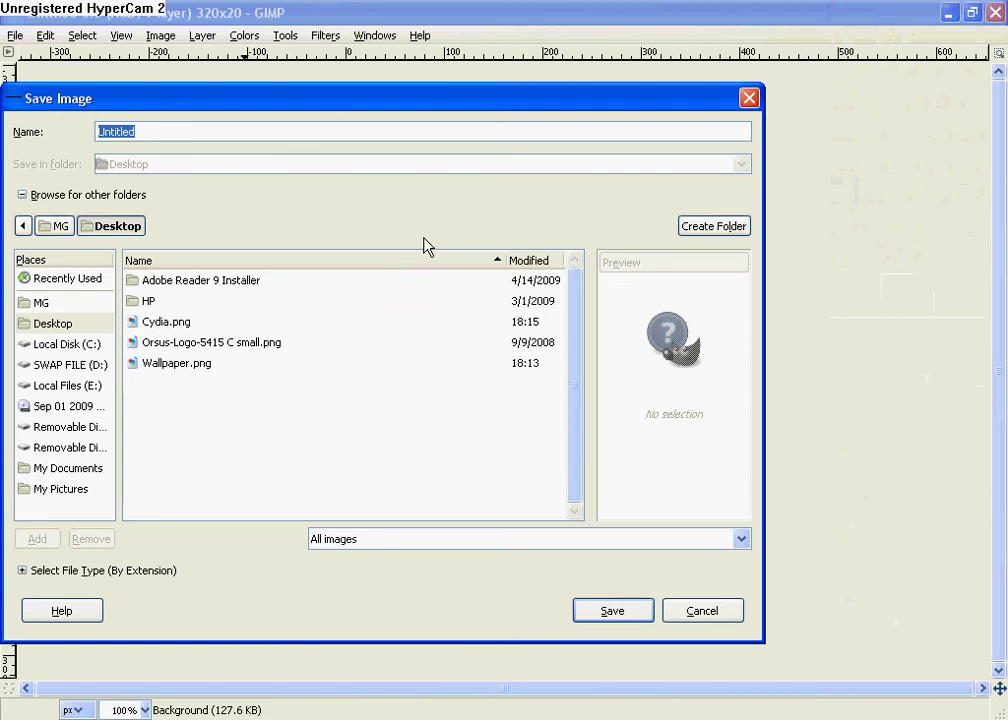
{"action": "type", "text": "Stat"}
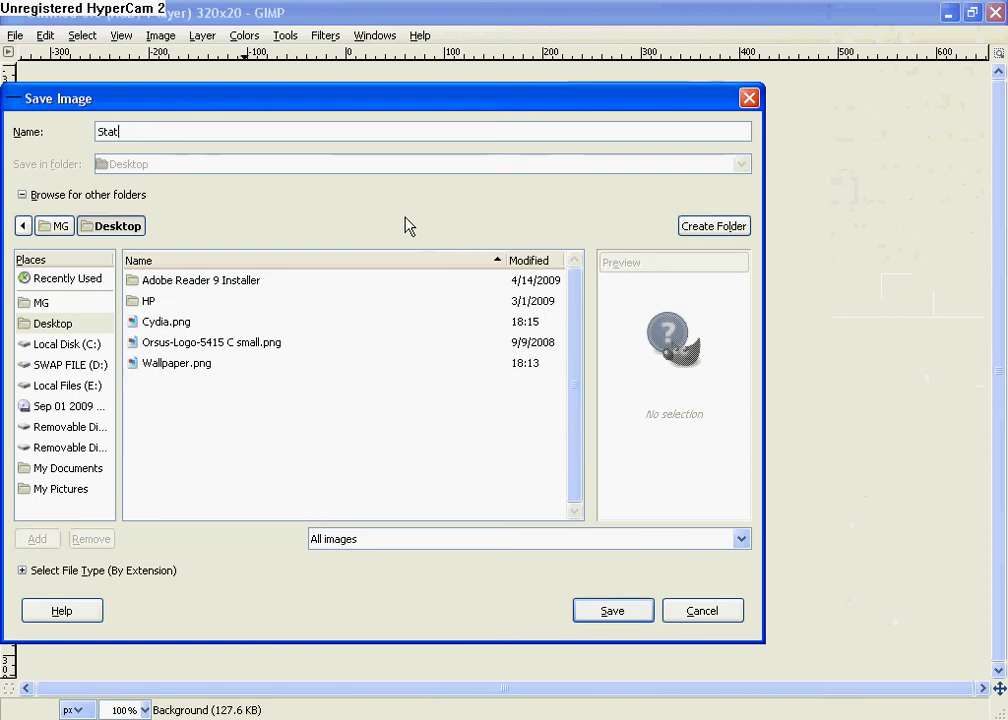
{"action": "type", "text": "us Ba"}
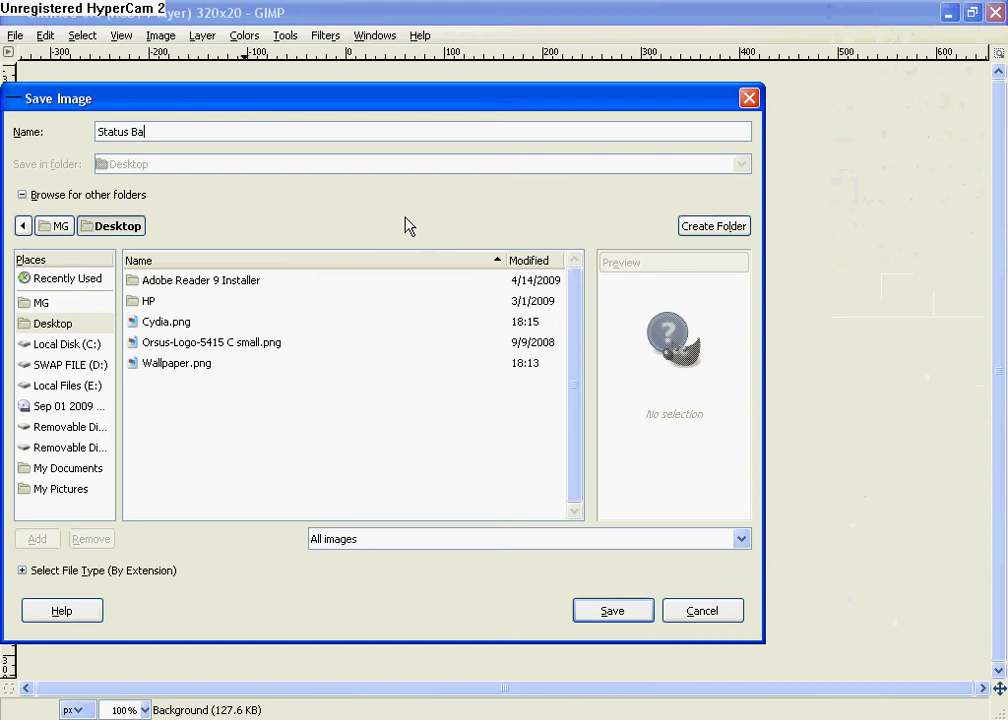
{"action": "type", "text": "r.png"}
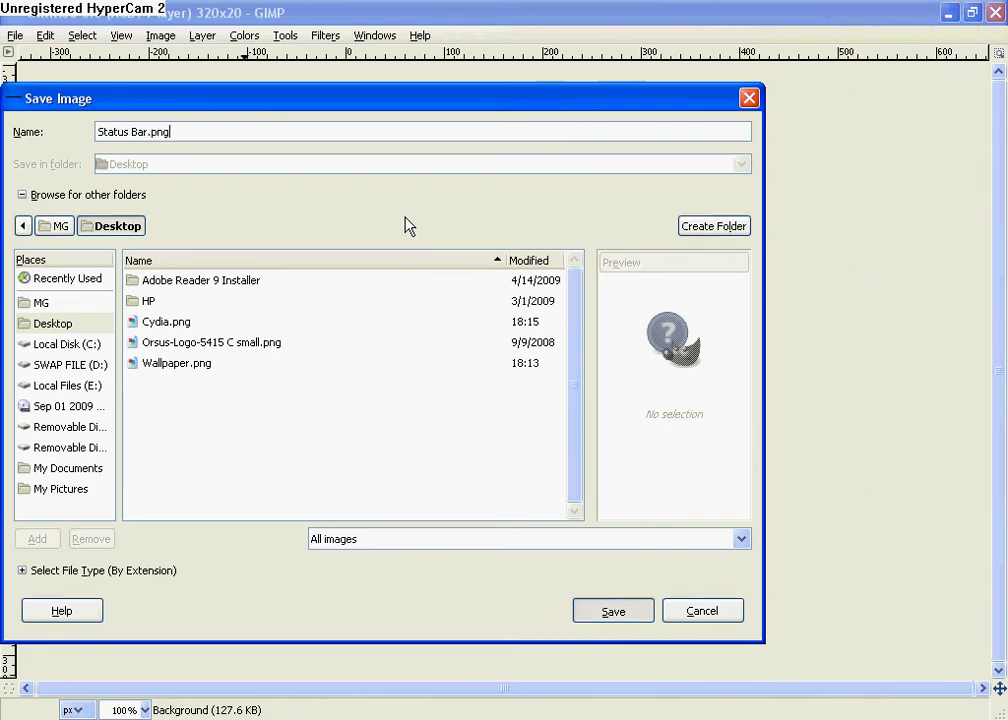
{"action": "key", "text": "Return"}
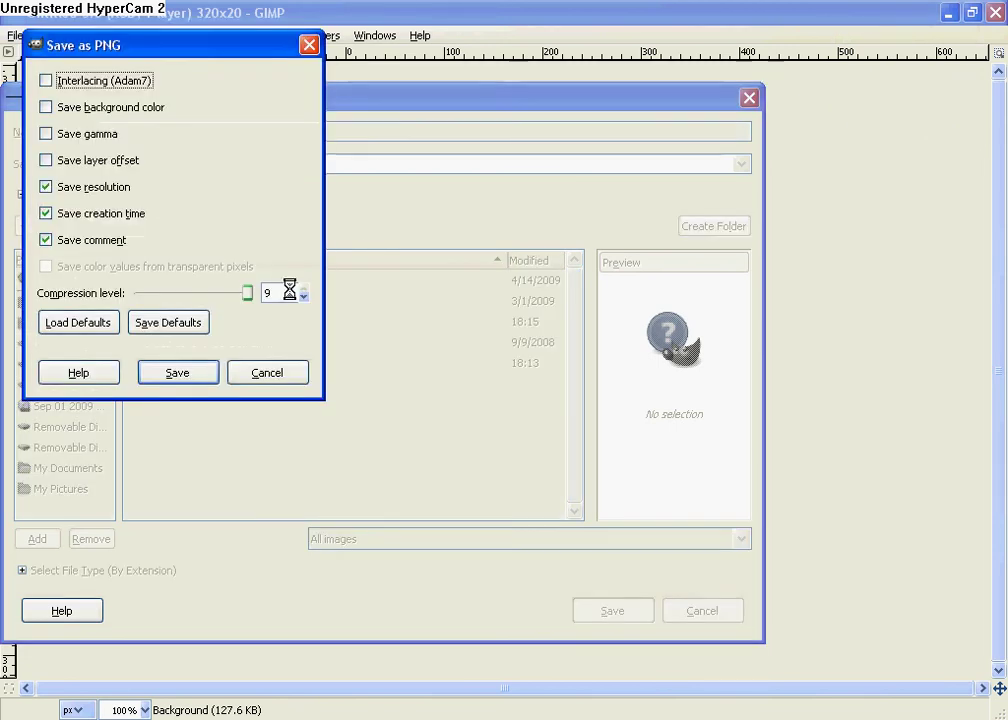
{"action": "left_click", "coordinate": [210, 374]}
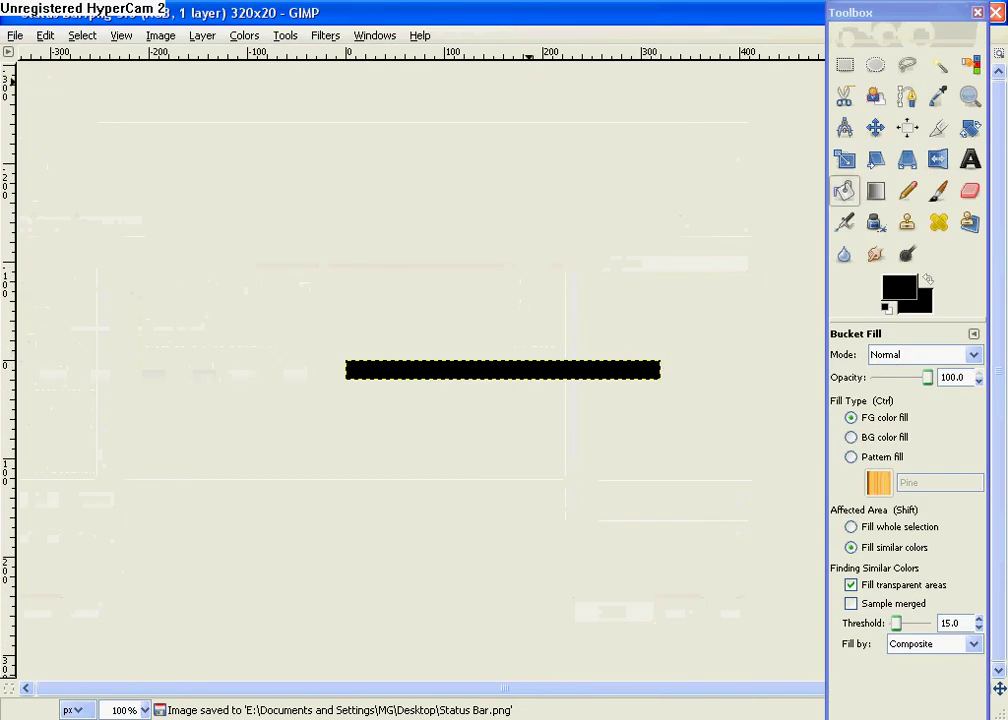
Close the status bar image, quit GIMP, and close both Internet Explorer windows.
{"action": "left_click", "coordinate": [791, 14]}
{"action": "left_click", "coordinate": [792, 52]}
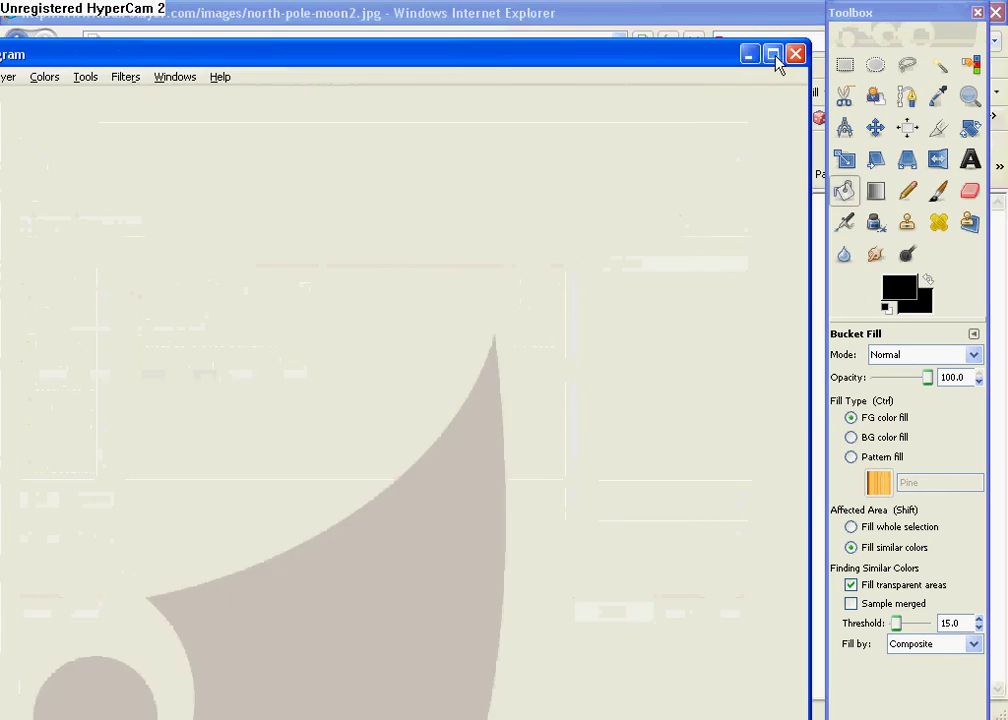
{"action": "left_click", "coordinate": [776, 58]}
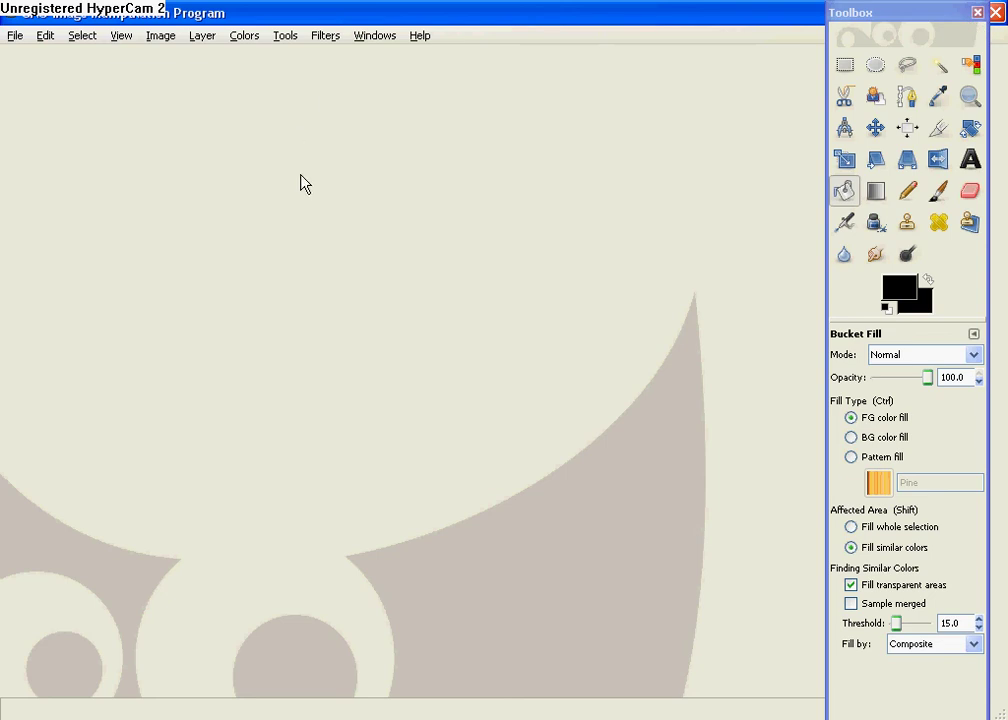
{"action": "left_click", "coordinate": [520, 497]}
{"action": "left_click", "coordinate": [979, 12]}
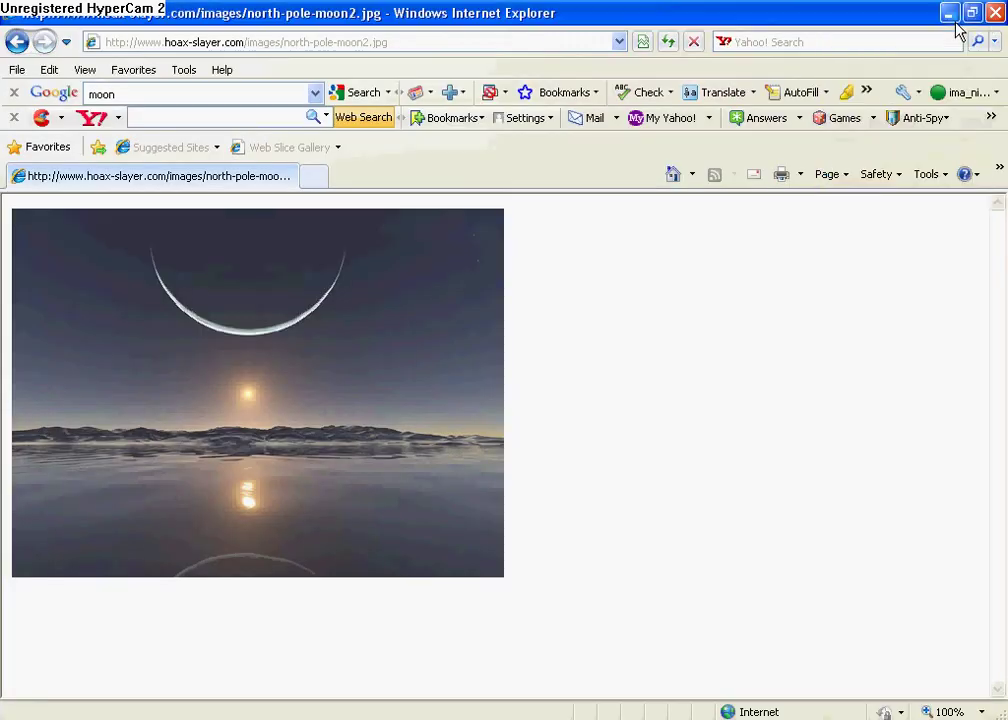
{"action": "left_click", "coordinate": [996, 12]}
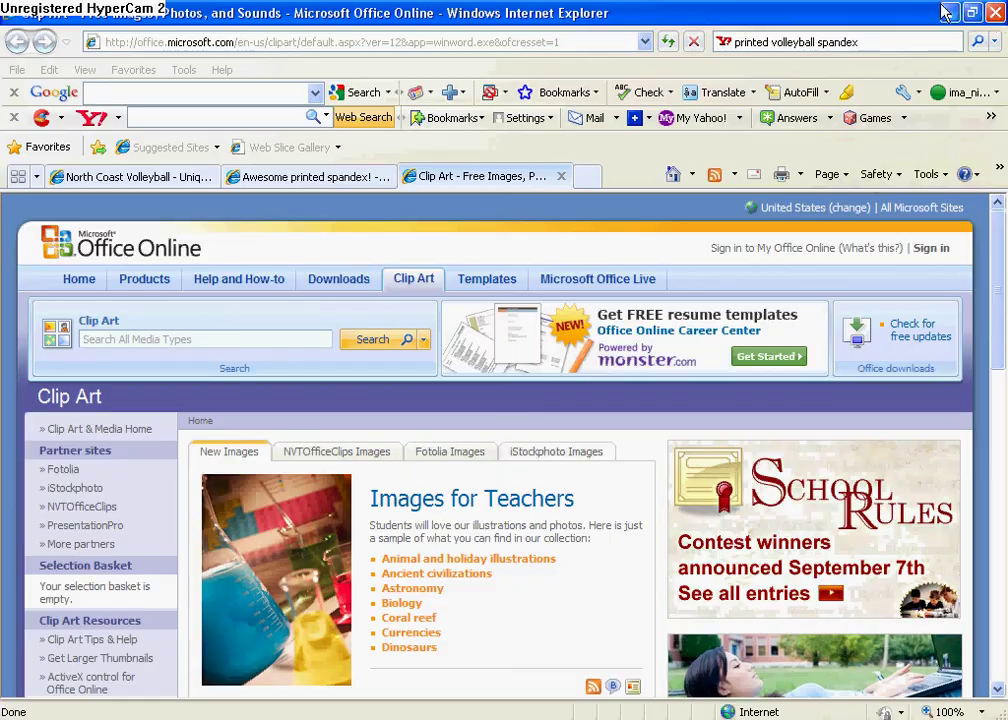
{"action": "left_click", "coordinate": [996, 12]}
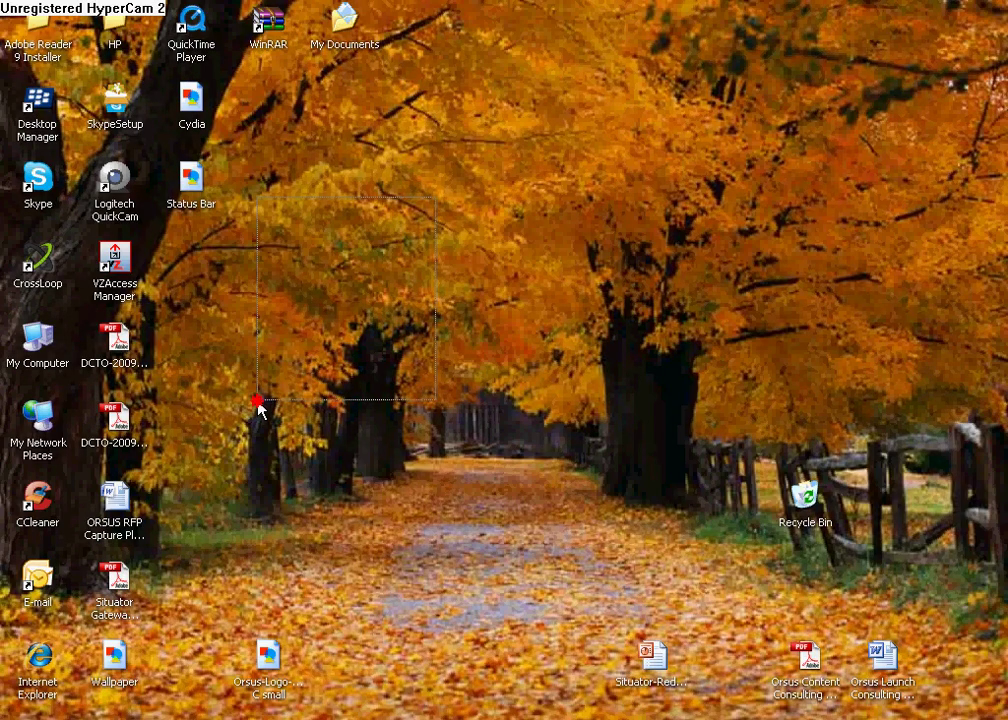
Move the Wallpaper icon up beside Cydia and select the desktop images together.
{"action": "left_click", "coordinate": [116, 678]}
{"action": "left_click_drag", "start_coordinate": [116, 678], "coordinate": [268, 120]}
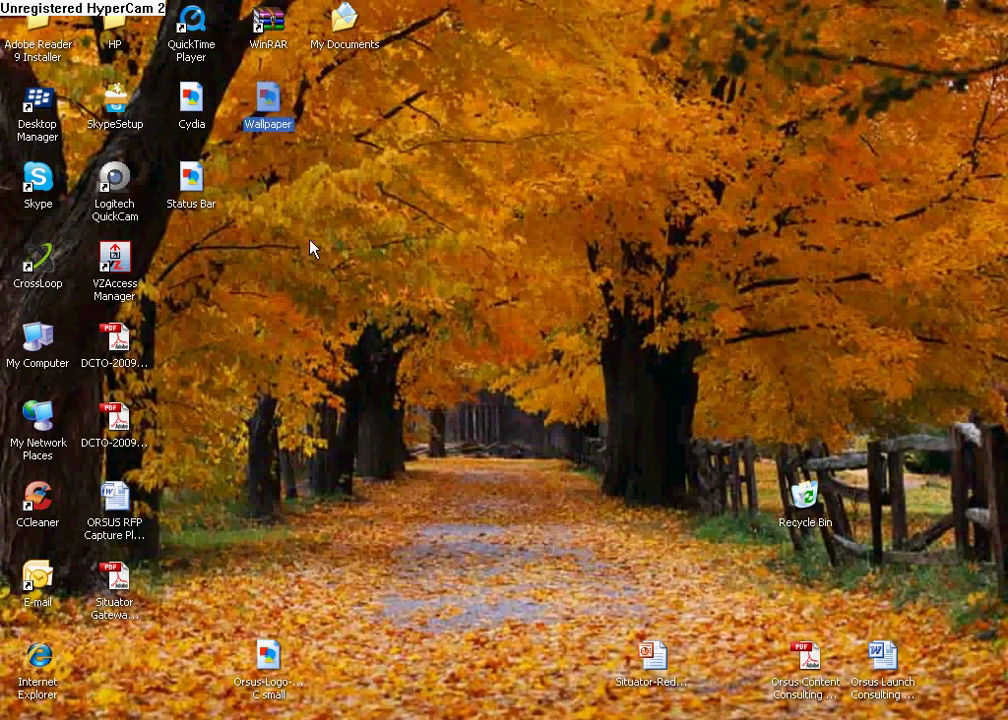
{"action": "left_click_drag", "start_coordinate": [308, 241], "coordinate": [354, 165]}
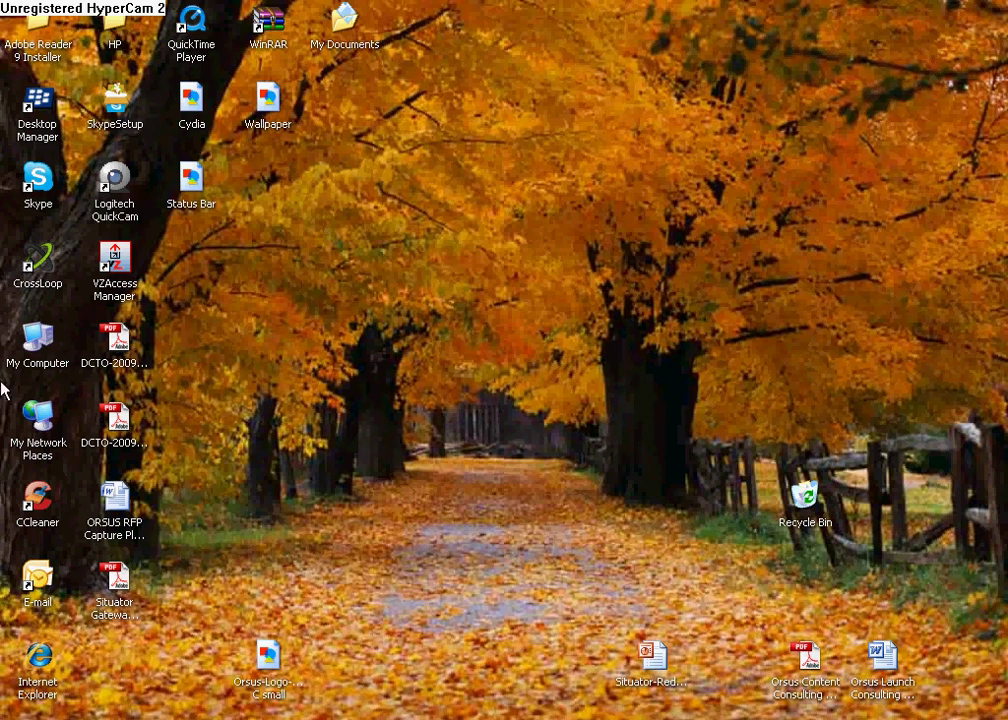
Copy the Dock image from the CastleCrashers folder on Removable Disk (H:).
{"action": "key", "text": "super"}
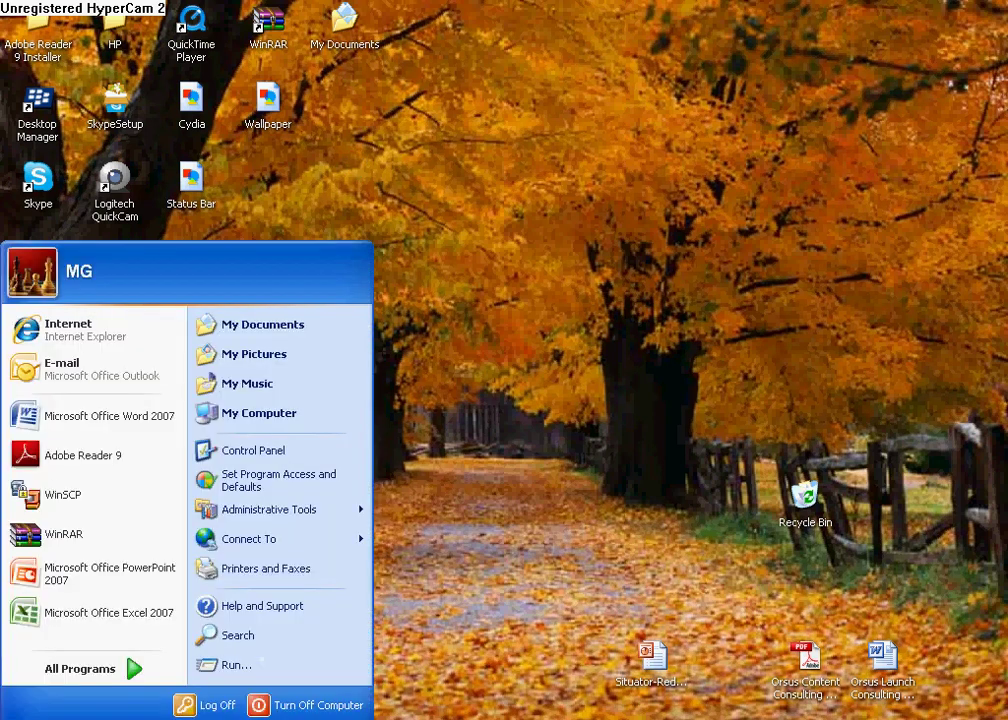
{"action": "left_click", "coordinate": [250, 418]}
{"action": "double_click", "coordinate": [254, 378]}
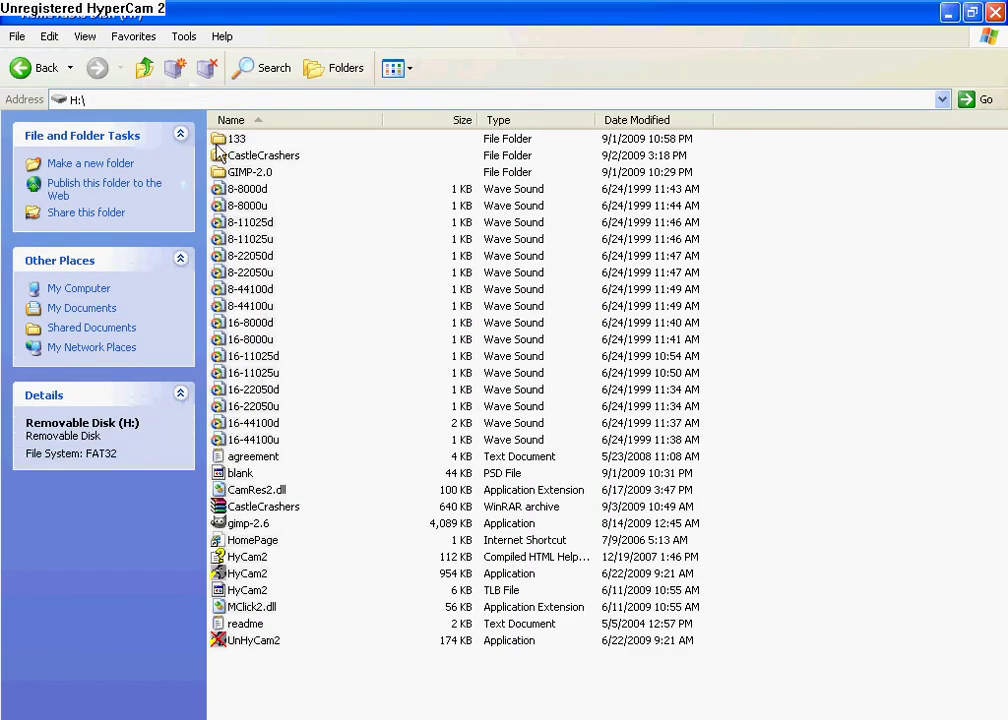
{"action": "left_click", "coordinate": [244, 157]}
{"action": "double_click", "coordinate": [244, 158]}
{"action": "left_click", "coordinate": [238, 173]}
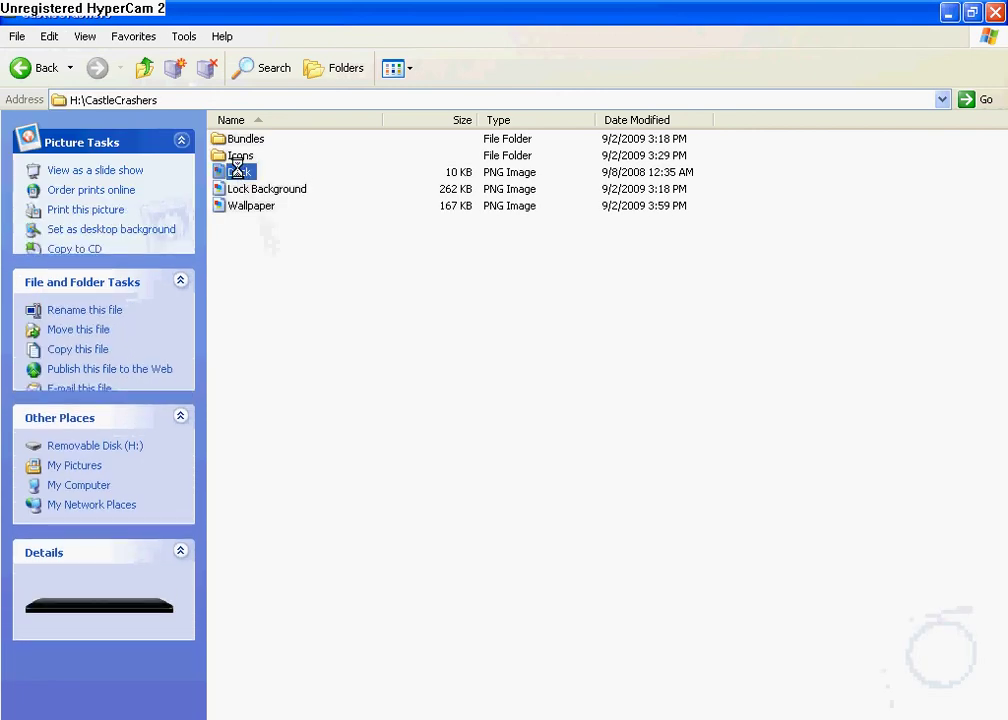
{"action": "right_click", "coordinate": [241, 166]}
{"action": "left_click", "coordinate": [291, 431]}
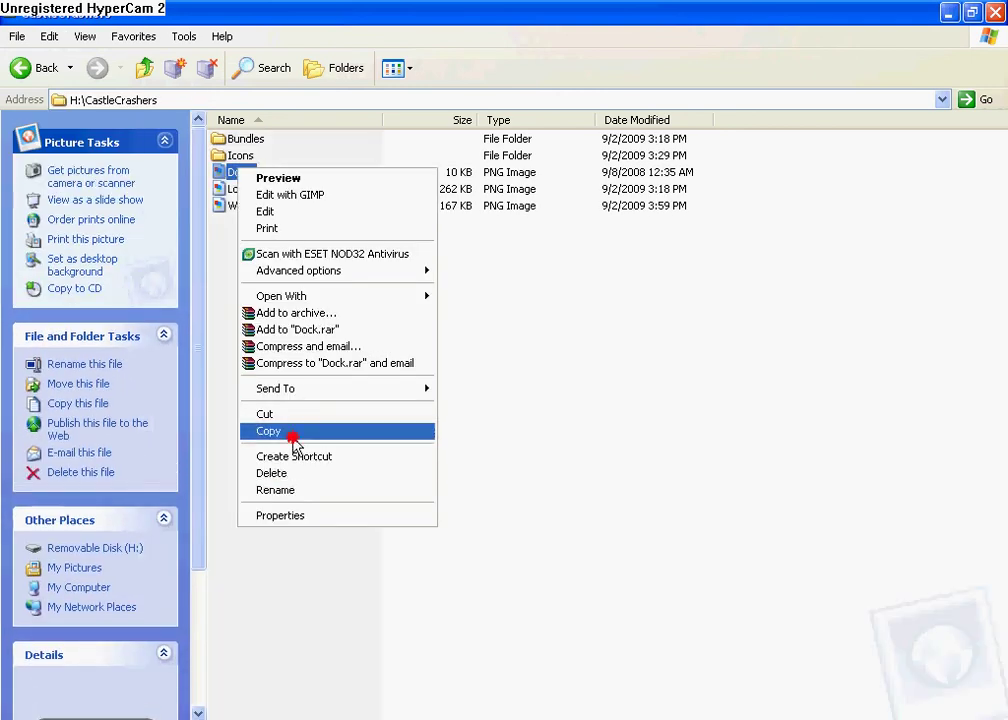
Paste Dock onto the desktop next to Status Bar and select the four icons.
{"action": "left_click", "coordinate": [946, 14]}
{"action": "right_click", "coordinate": [327, 178]}
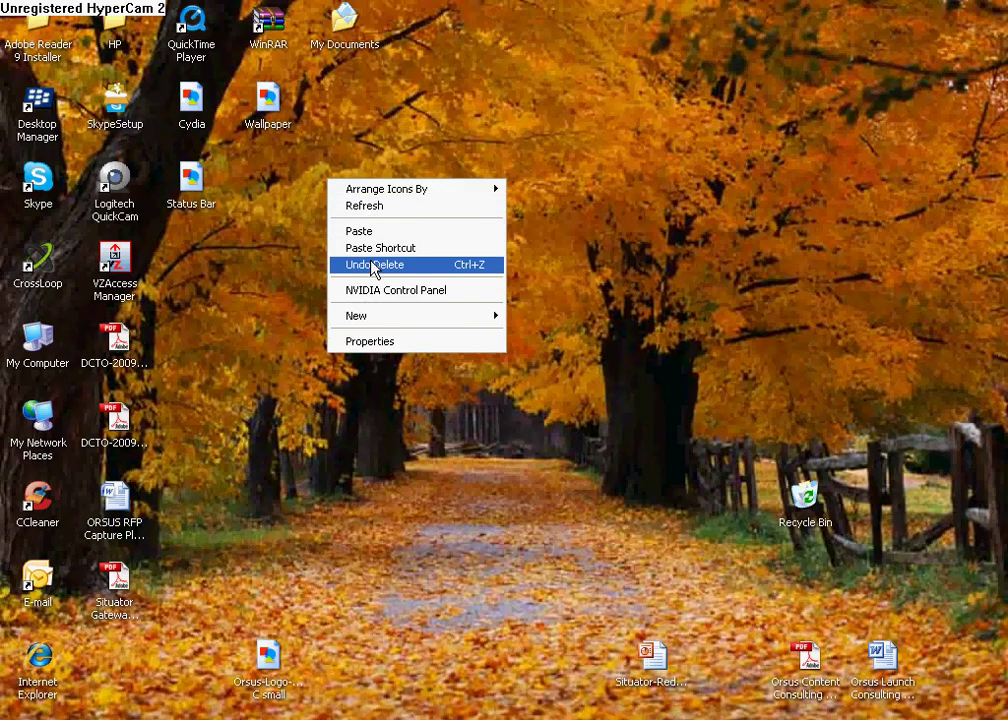
{"action": "left_click", "coordinate": [366, 231]}
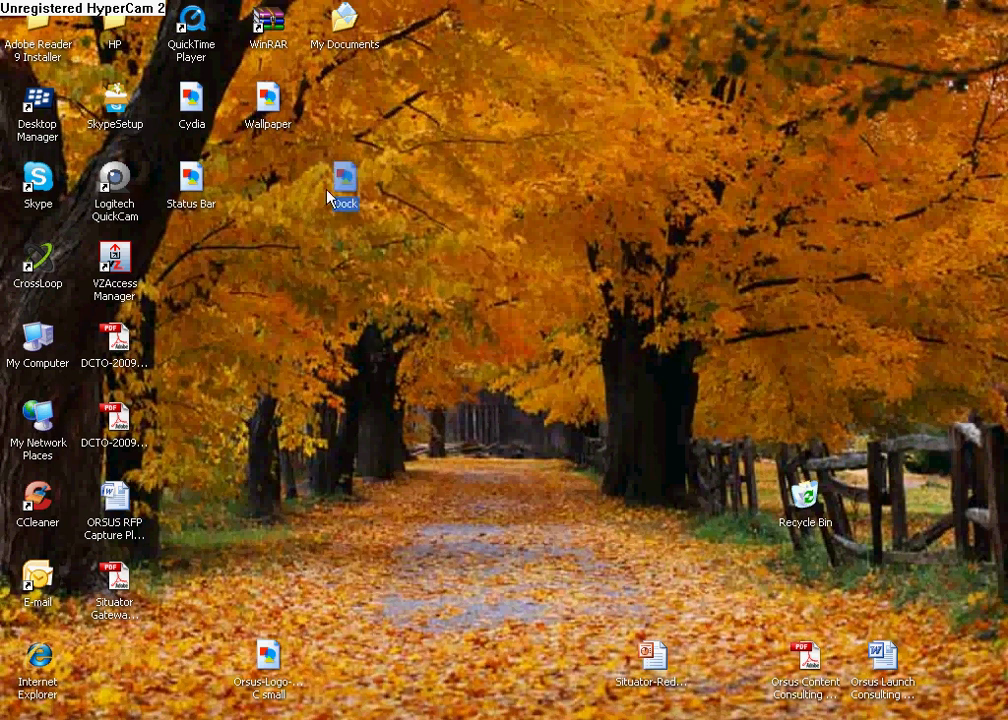
{"action": "left_click_drag", "start_coordinate": [265, 180], "coordinate": [268, 185]}
{"action": "left_click_drag", "start_coordinate": [328, 236], "coordinate": [161, 68]}
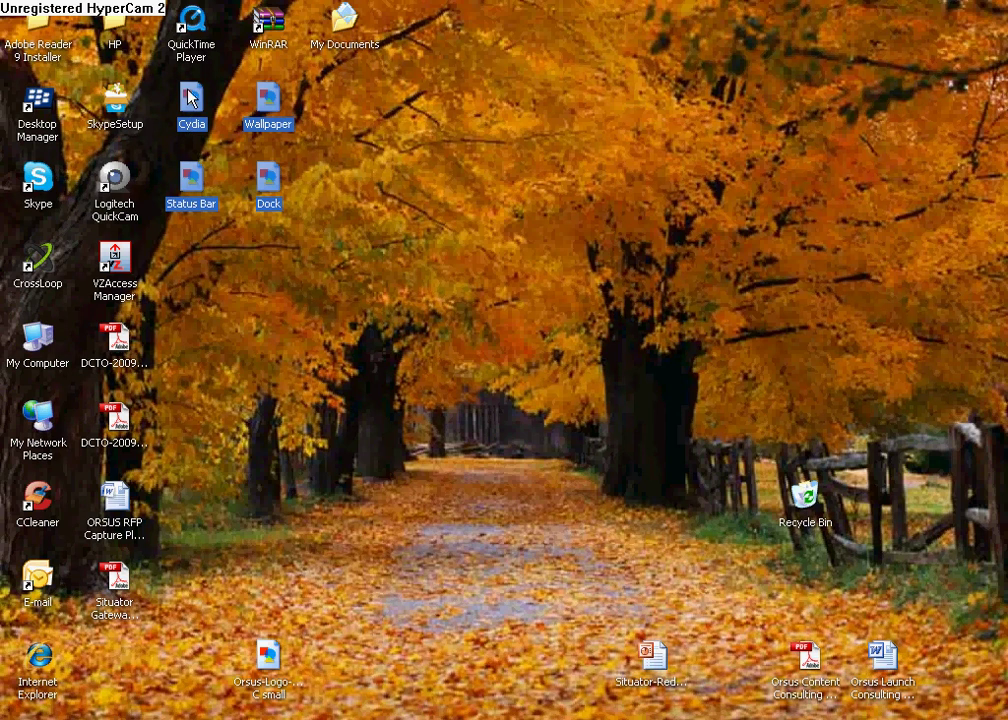
Create a new folder on the desktop and briefly preview the Wallpaper image.
{"action": "left_click", "coordinate": [393, 146]}
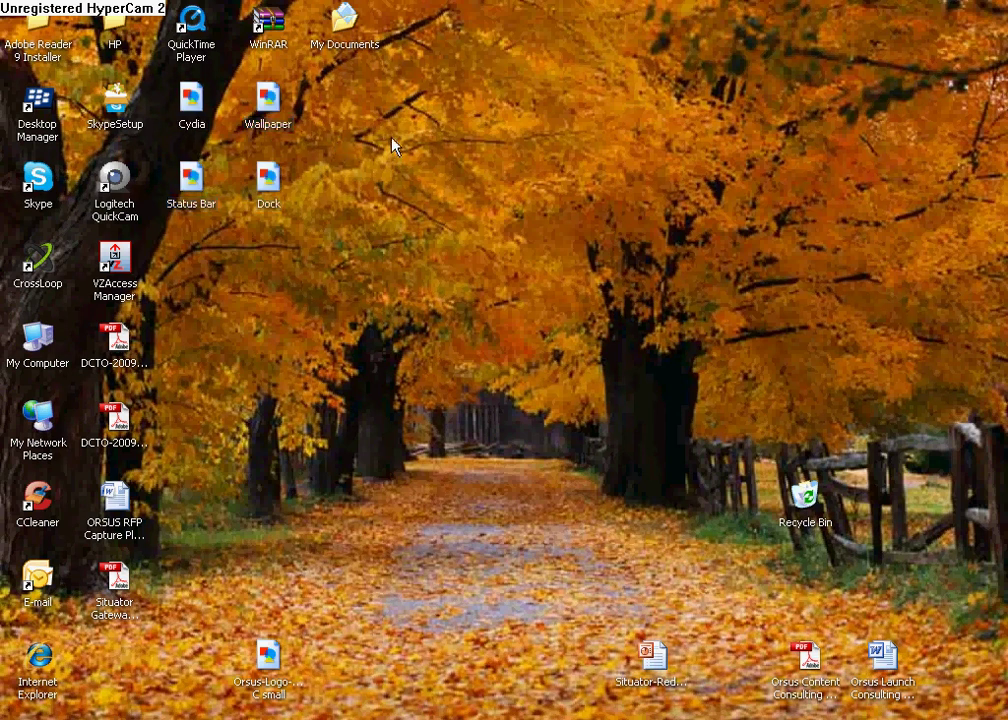
{"action": "right_click", "coordinate": [392, 141]}
{"action": "mouse_move", "coordinate": [425, 277]}
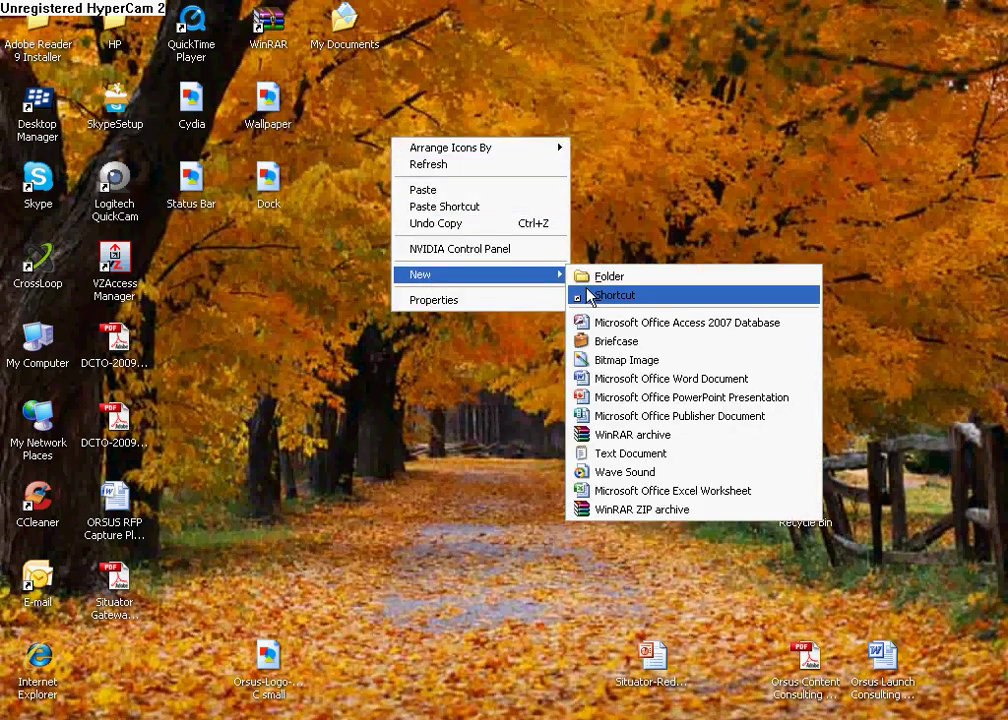
{"action": "left_click", "coordinate": [606, 277]}
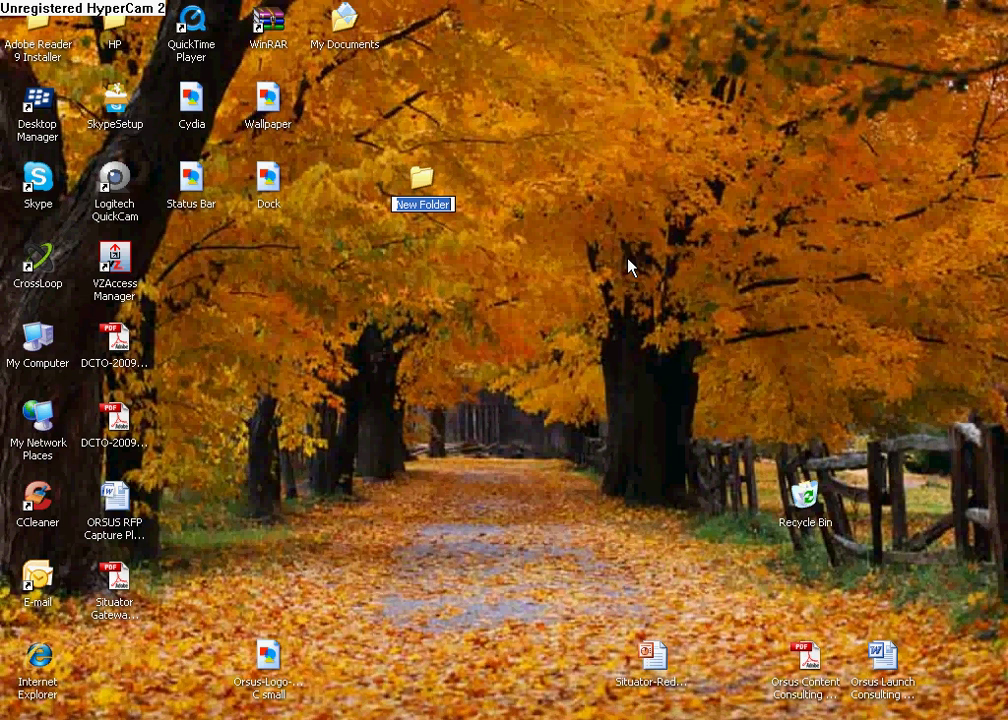
{"action": "double_click", "coordinate": [268, 104]}
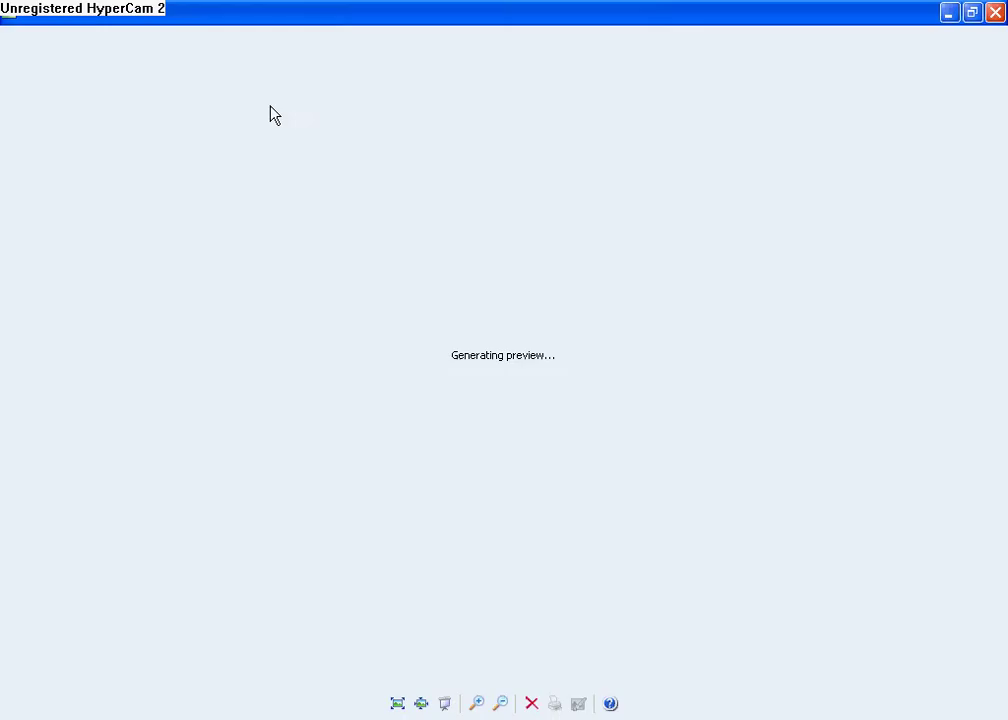
{"action": "left_click", "coordinate": [996, 14]}
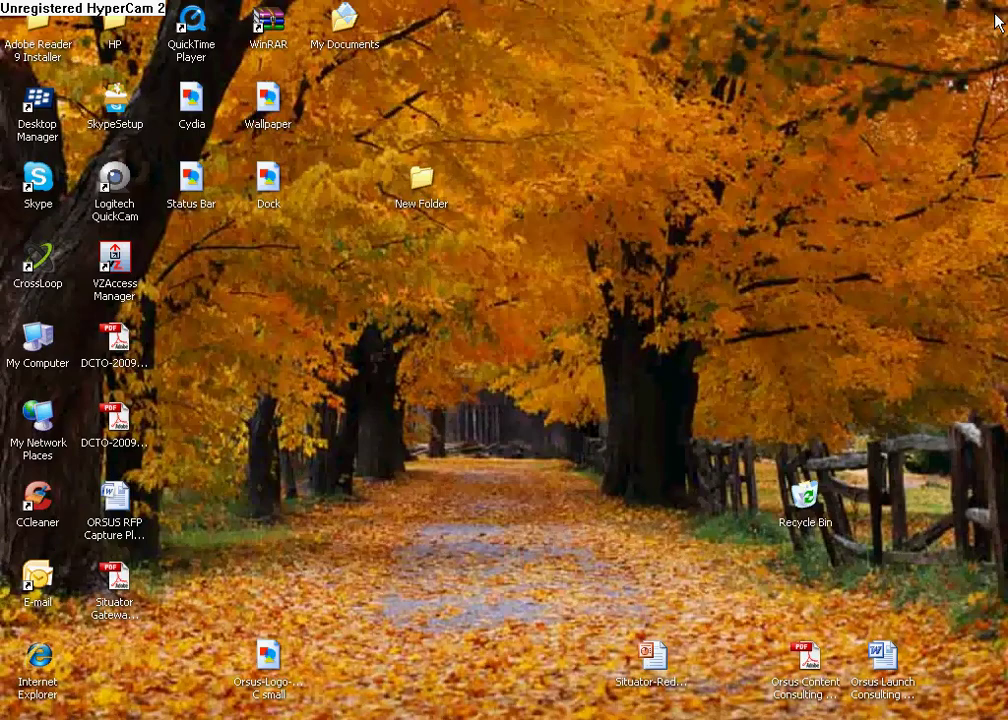
Rename the new desktop folder to Random.
{"action": "right_click", "coordinate": [420, 196]}
{"action": "left_click", "coordinate": [465, 540]}
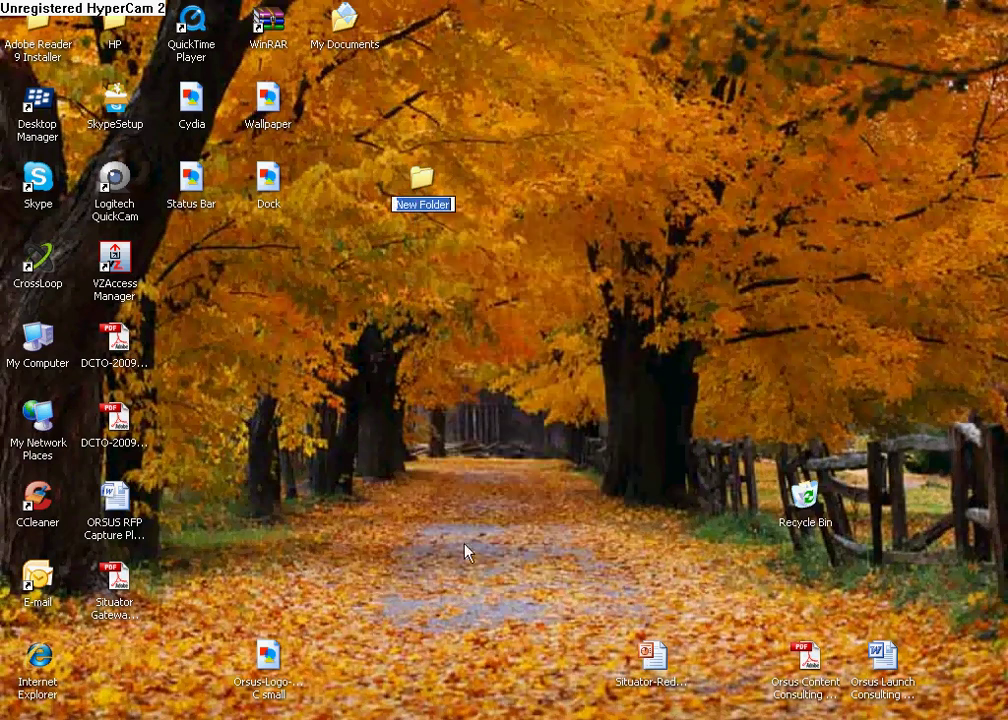
{"action": "type", "text": "Ra"}
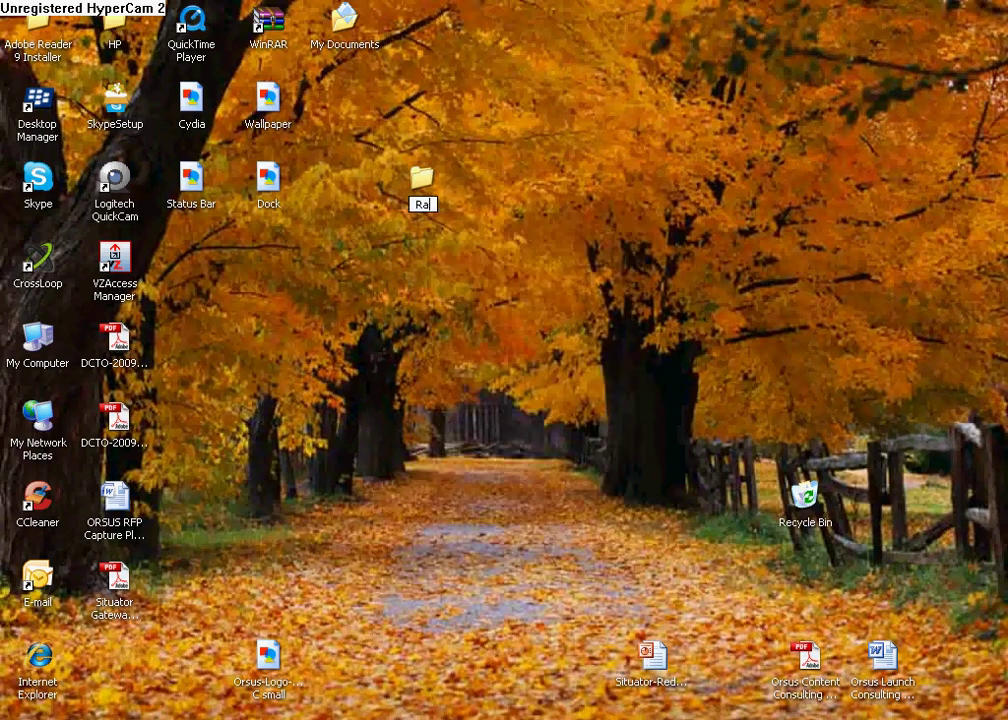
{"action": "type", "text": "ndom"}
{"action": "key", "text": "Return"}
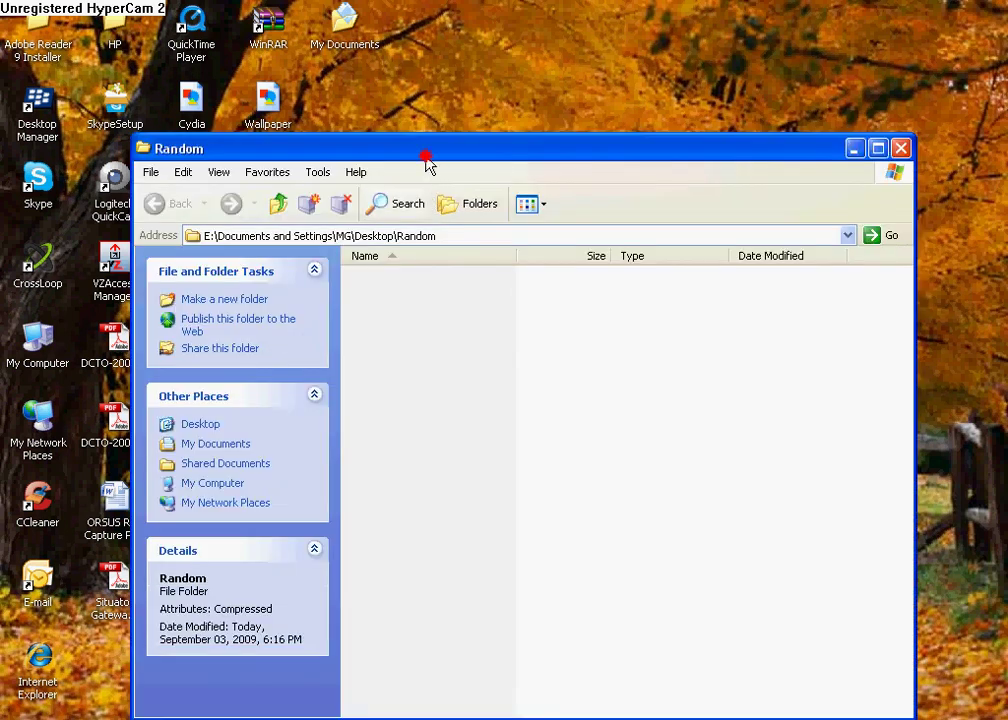
Move the Wallpaper, Dock and Status Bar images into the Random folder.
{"action": "left_click_drag", "start_coordinate": [425, 162], "coordinate": [429, 235]}
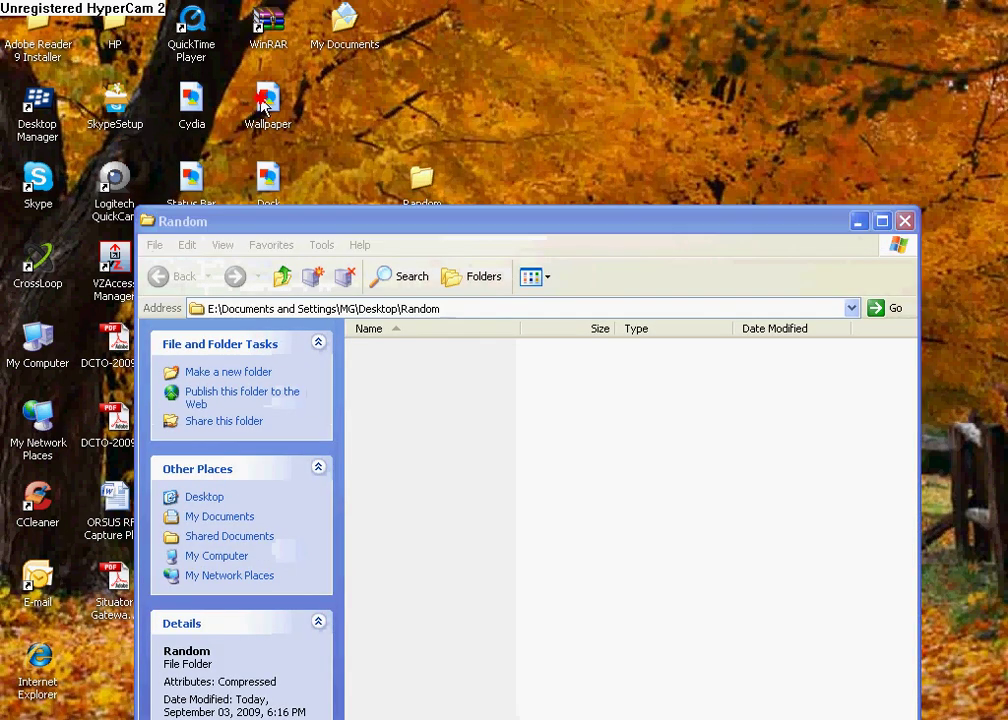
{"action": "left_click_drag", "start_coordinate": [267, 100], "coordinate": [425, 415]}
{"action": "left_click_drag", "start_coordinate": [268, 178], "coordinate": [430, 395]}
{"action": "left_click", "coordinate": [198, 186]}
{"action": "left_click_drag", "start_coordinate": [198, 186], "coordinate": [493, 457]}
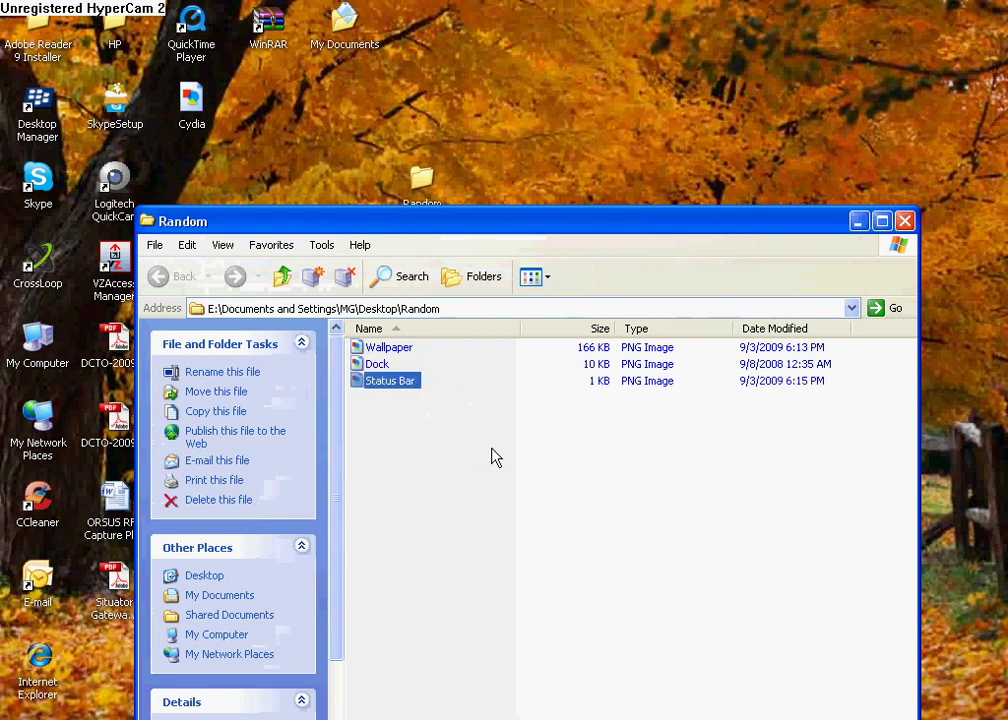
Create a subfolder named Icons inside Random.
{"action": "left_click", "coordinate": [418, 477]}
{"action": "right_click", "coordinate": [420, 476]}
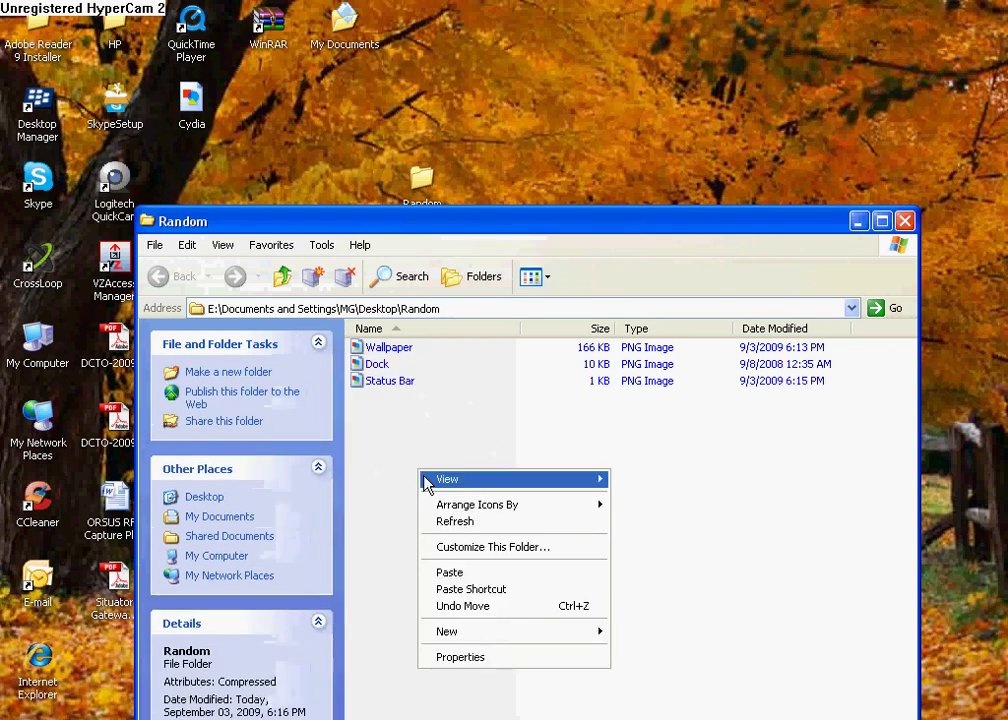
{"action": "mouse_move", "coordinate": [491, 640]}
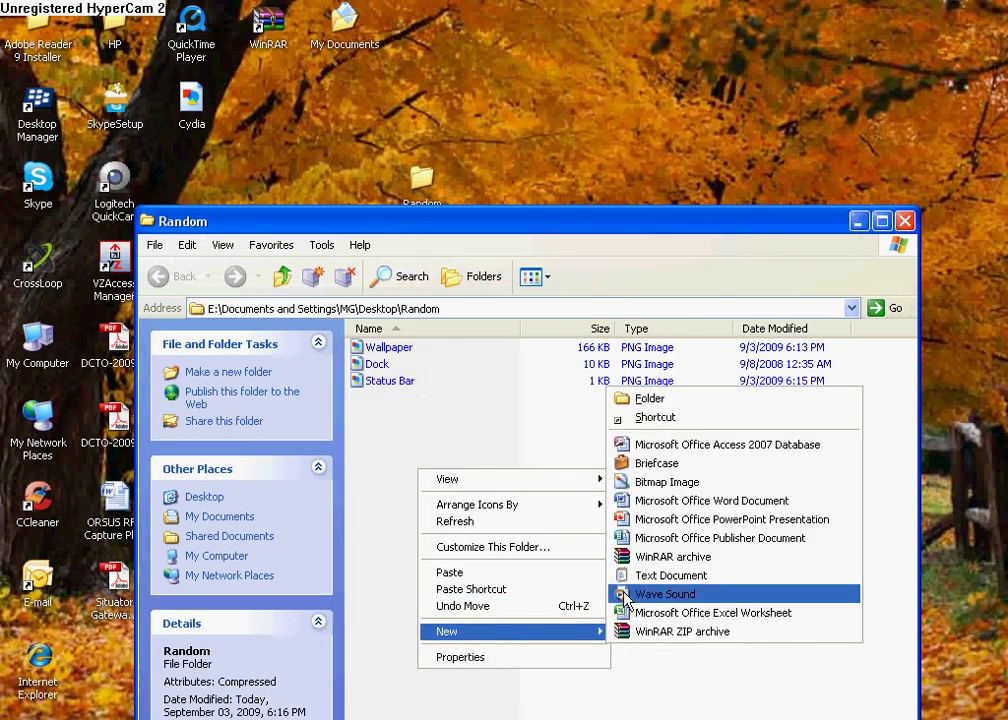
{"action": "left_click", "coordinate": [665, 398]}
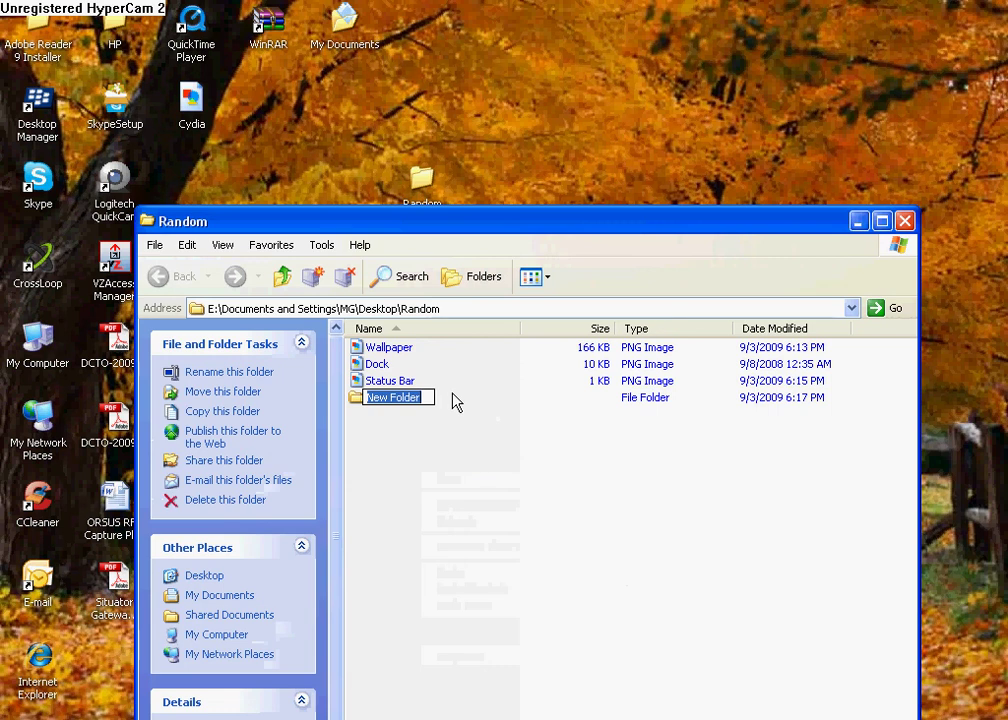
{"action": "type", "text": "Icons"}
{"action": "key", "text": "Return"}
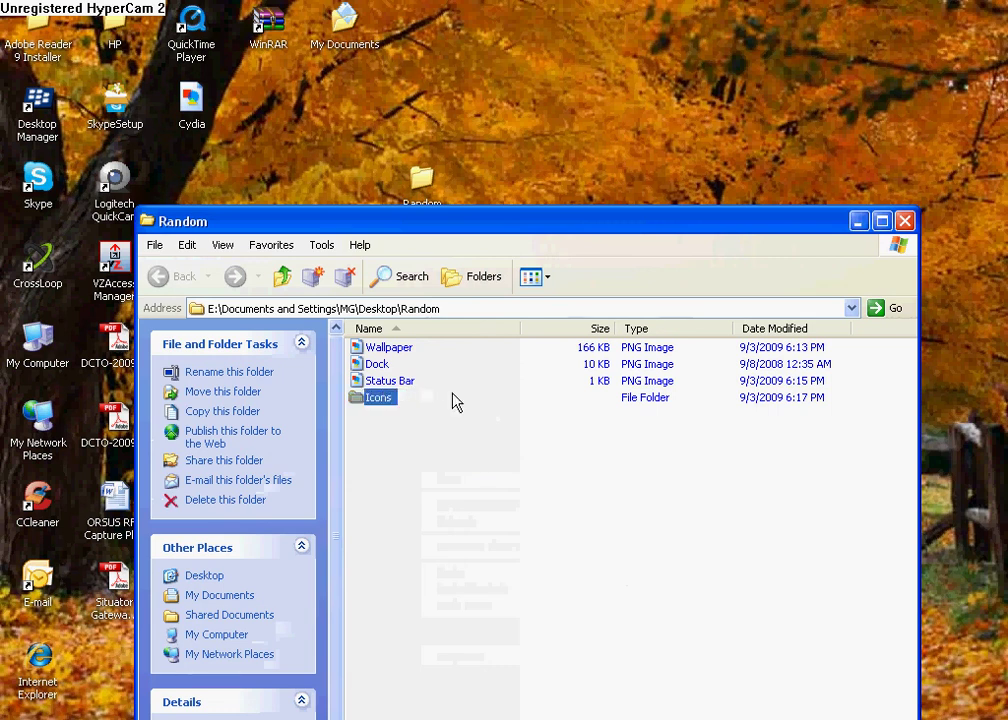
Move the Cydia file into the Icons subfolder.
{"action": "double_click", "coordinate": [358, 405]}
{"action": "left_click_drag", "start_coordinate": [191, 98], "coordinate": [507, 449]}
{"action": "left_click_drag", "start_coordinate": [426, 222], "coordinate": [442, 89]}
{"action": "left_click", "coordinate": [919, 89]}
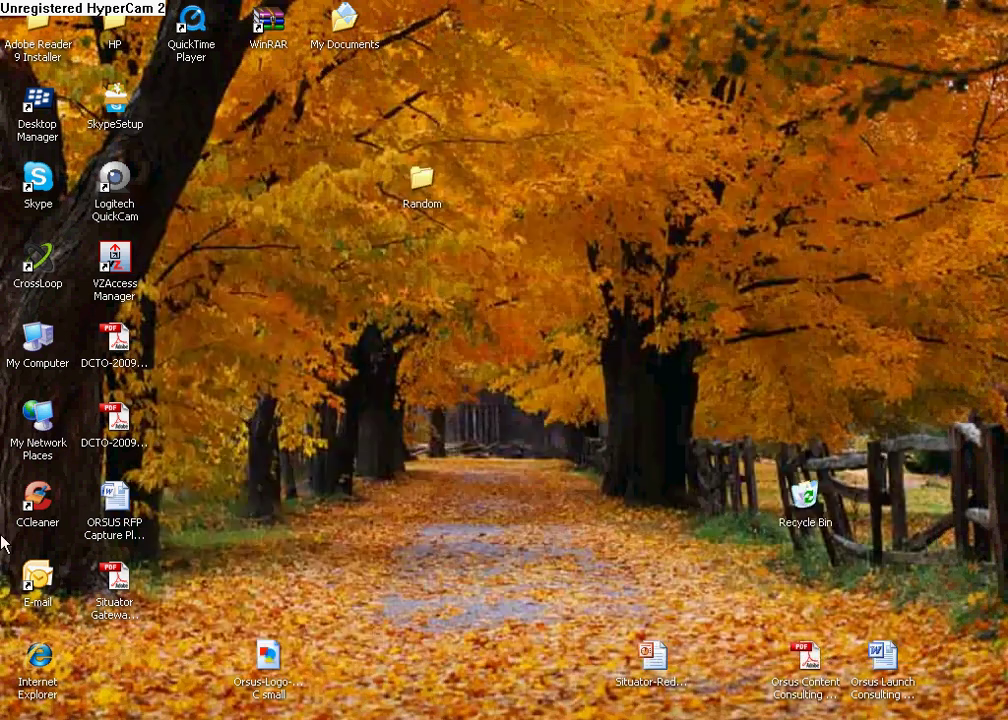
{"action": "key", "text": "super"}
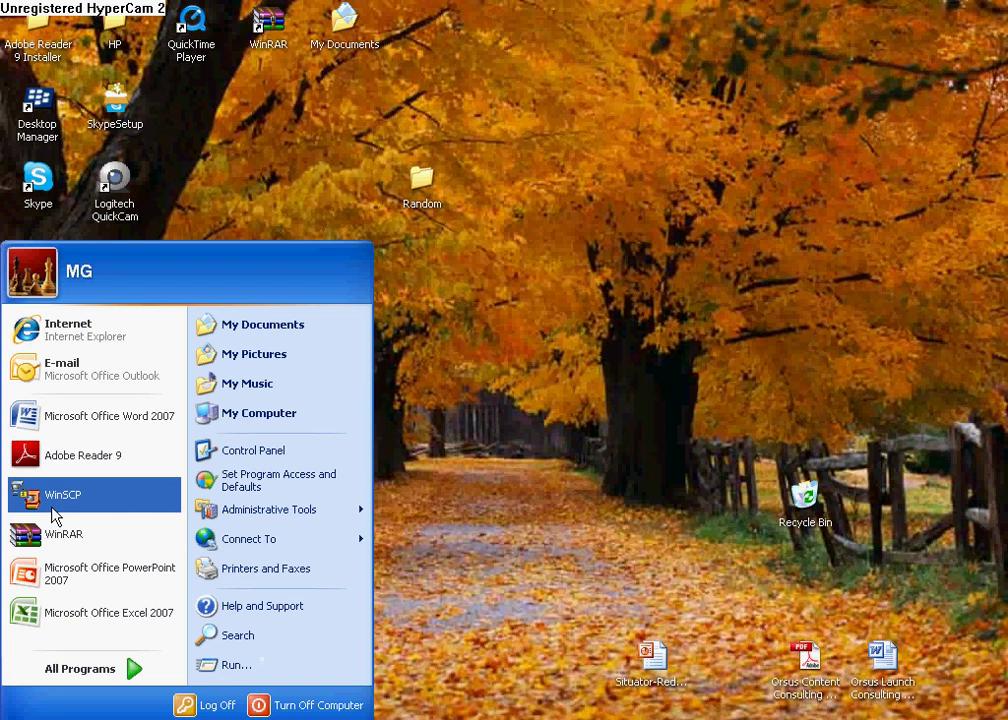
{"action": "left_click", "coordinate": [688, 458]}
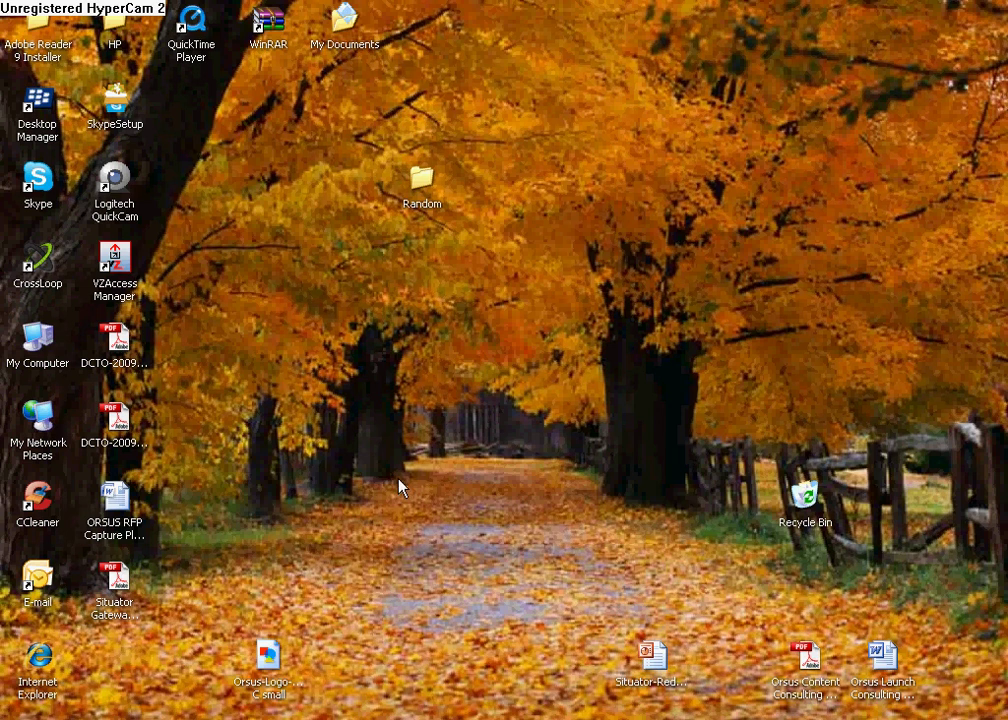
{"action": "left_click_drag", "start_coordinate": [540, 372], "coordinate": [748, 430]}
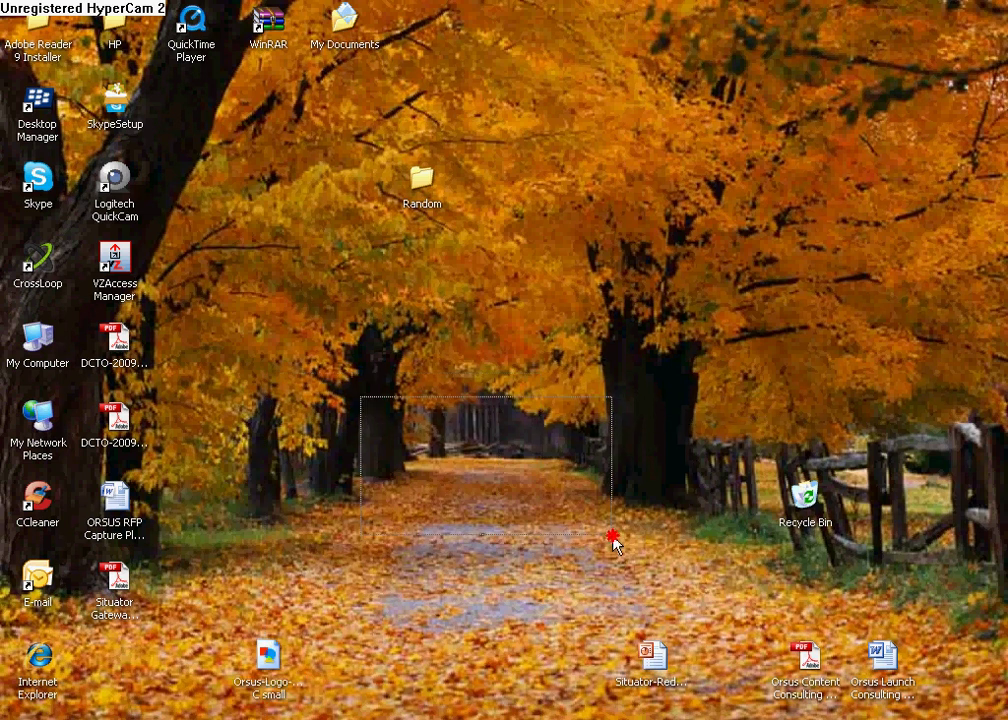
{"action": "left_click_drag", "start_coordinate": [613, 540], "coordinate": [588, 587]}
{"action": "left_click_drag", "start_coordinate": [590, 487], "coordinate": [832, 7]}
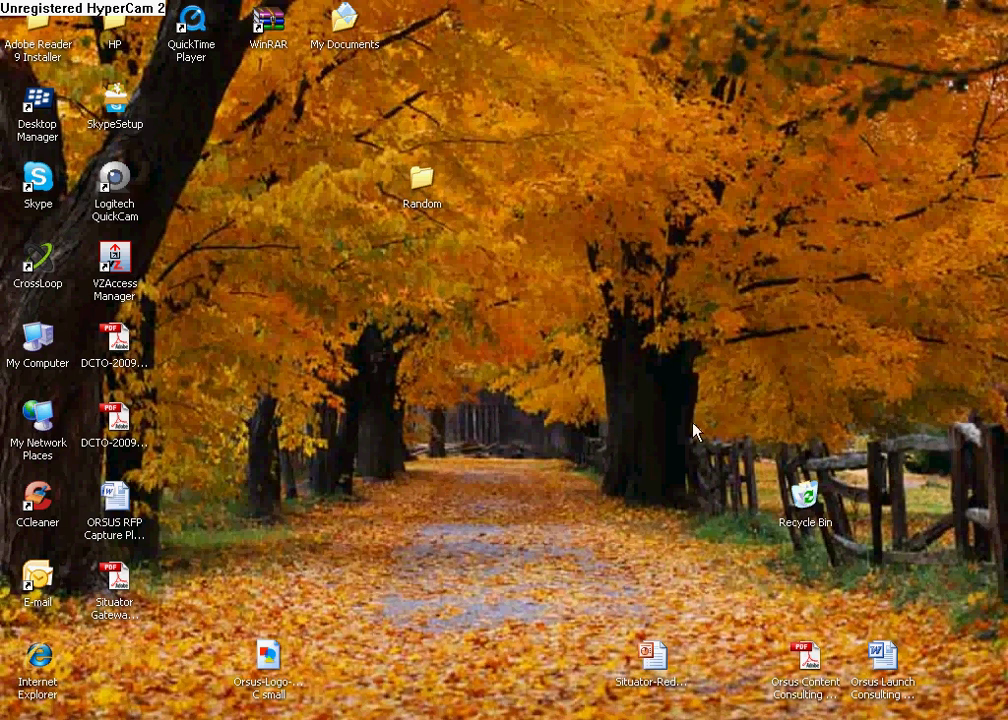
{"action": "key", "text": "super"}
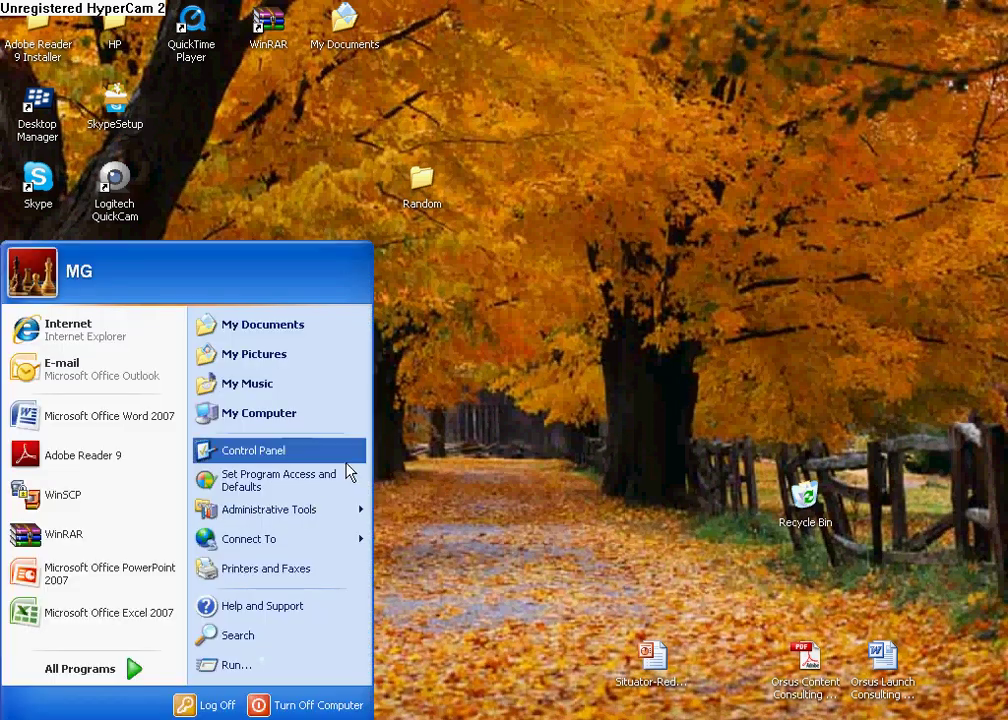
{"action": "left_click", "coordinate": [718, 287]}
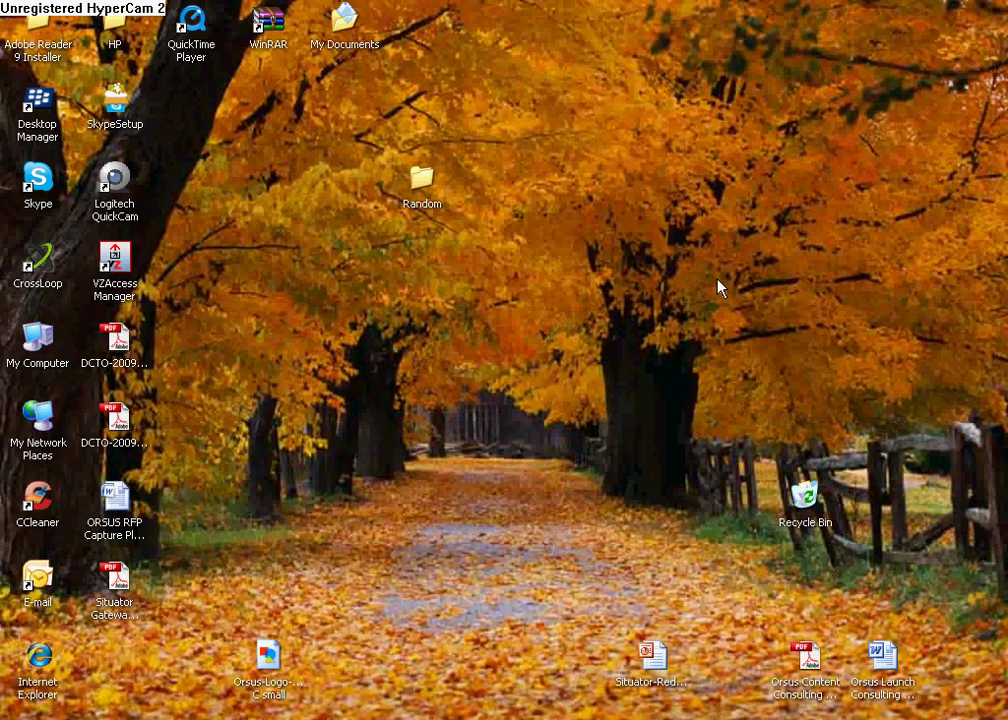